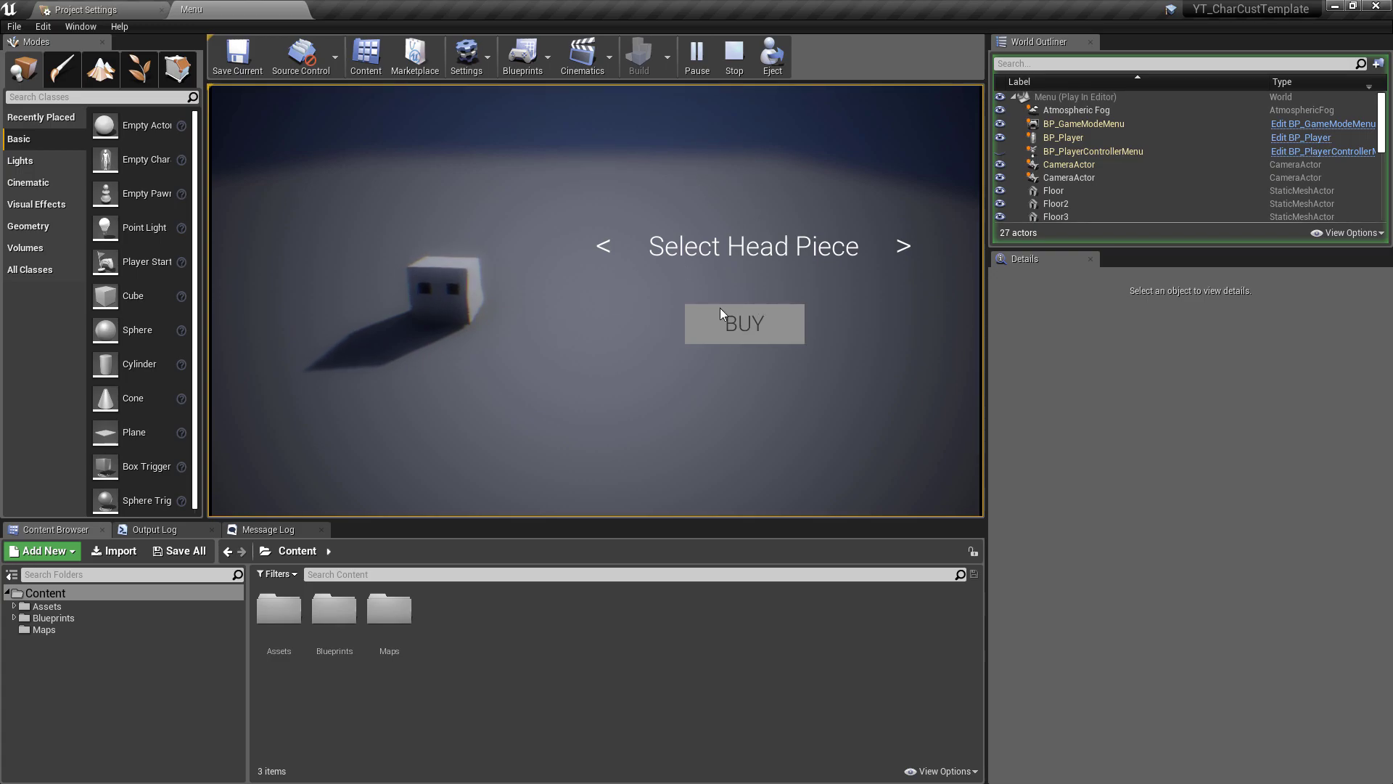
Step: Cycle the cube's head pieces until the small red one shows, then display the Maps folder
click(901, 248)
click(901, 248)
click(901, 247)
click(901, 247)
click(901, 248)
click(901, 247)
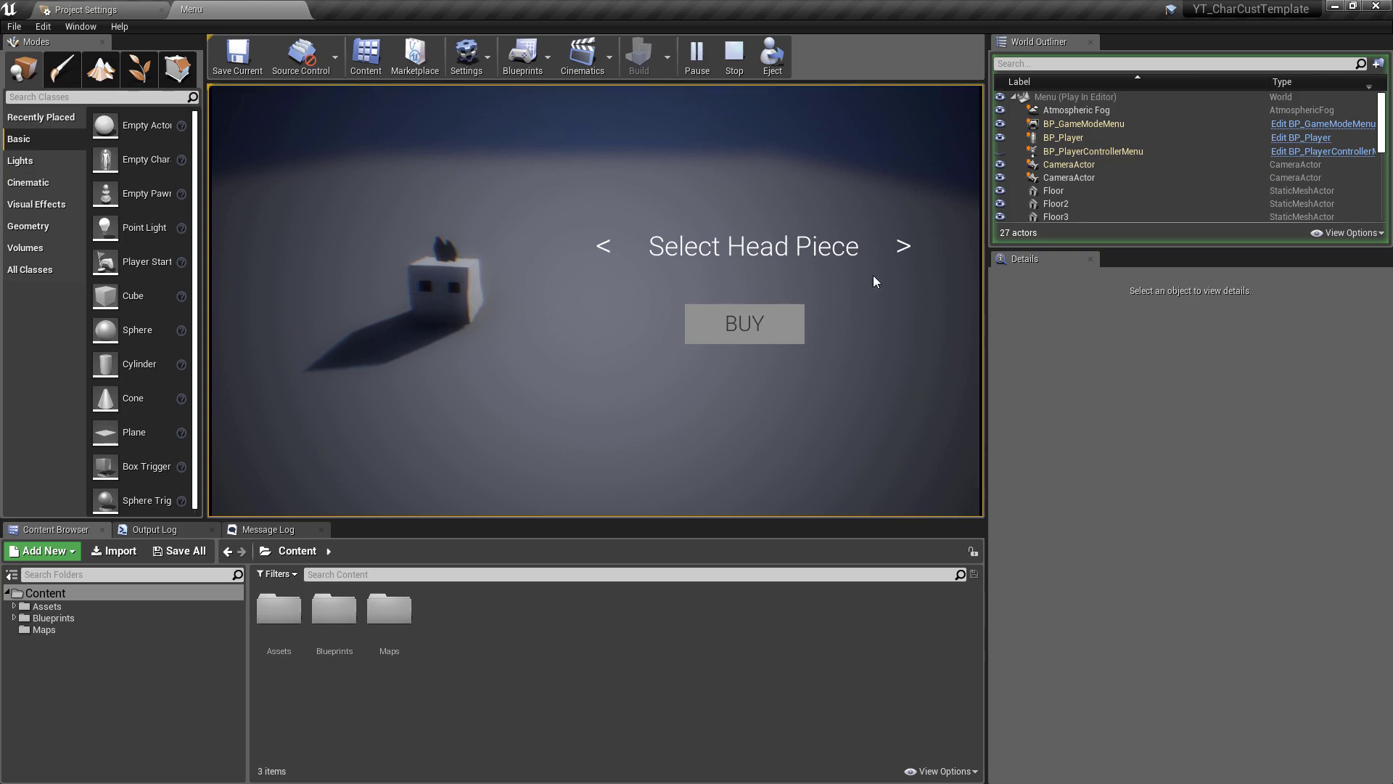
click(902, 244)
click(902, 244)
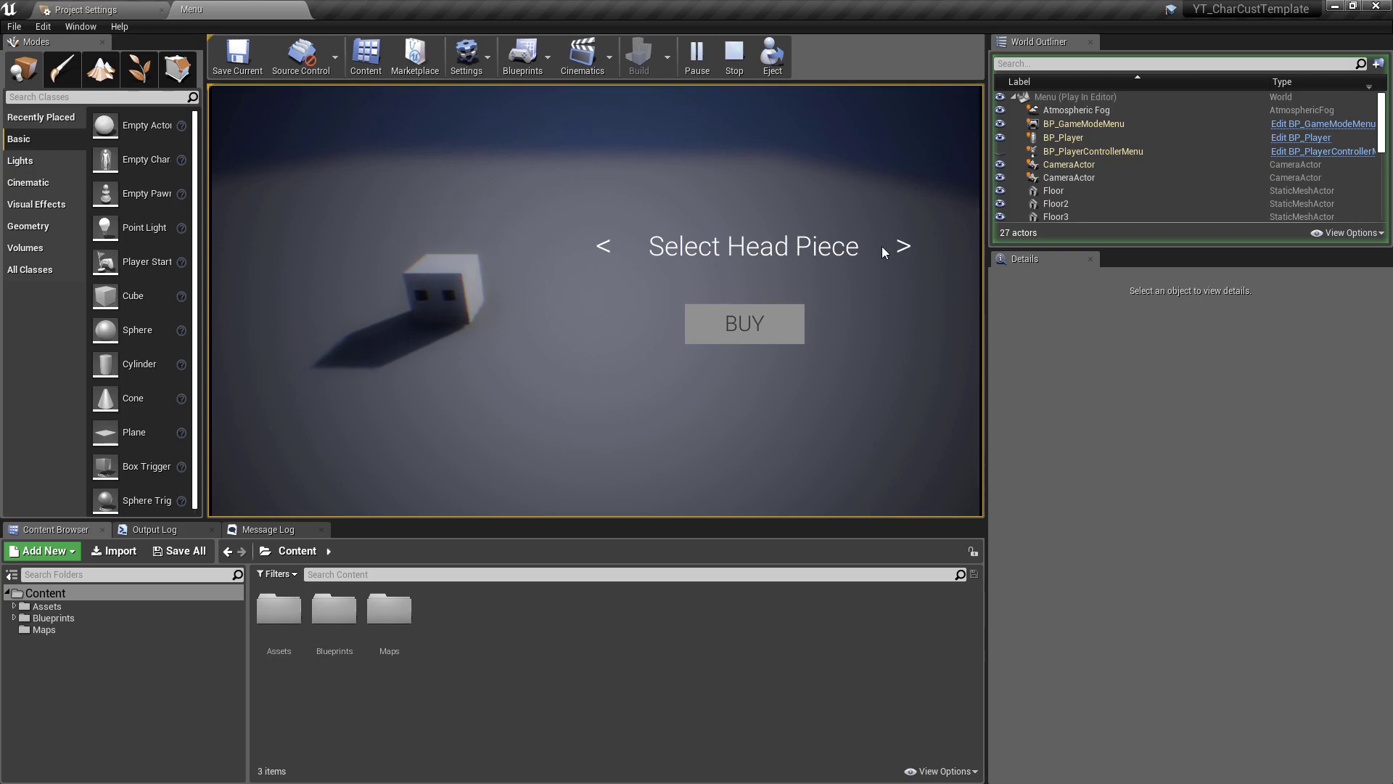
click(900, 245)
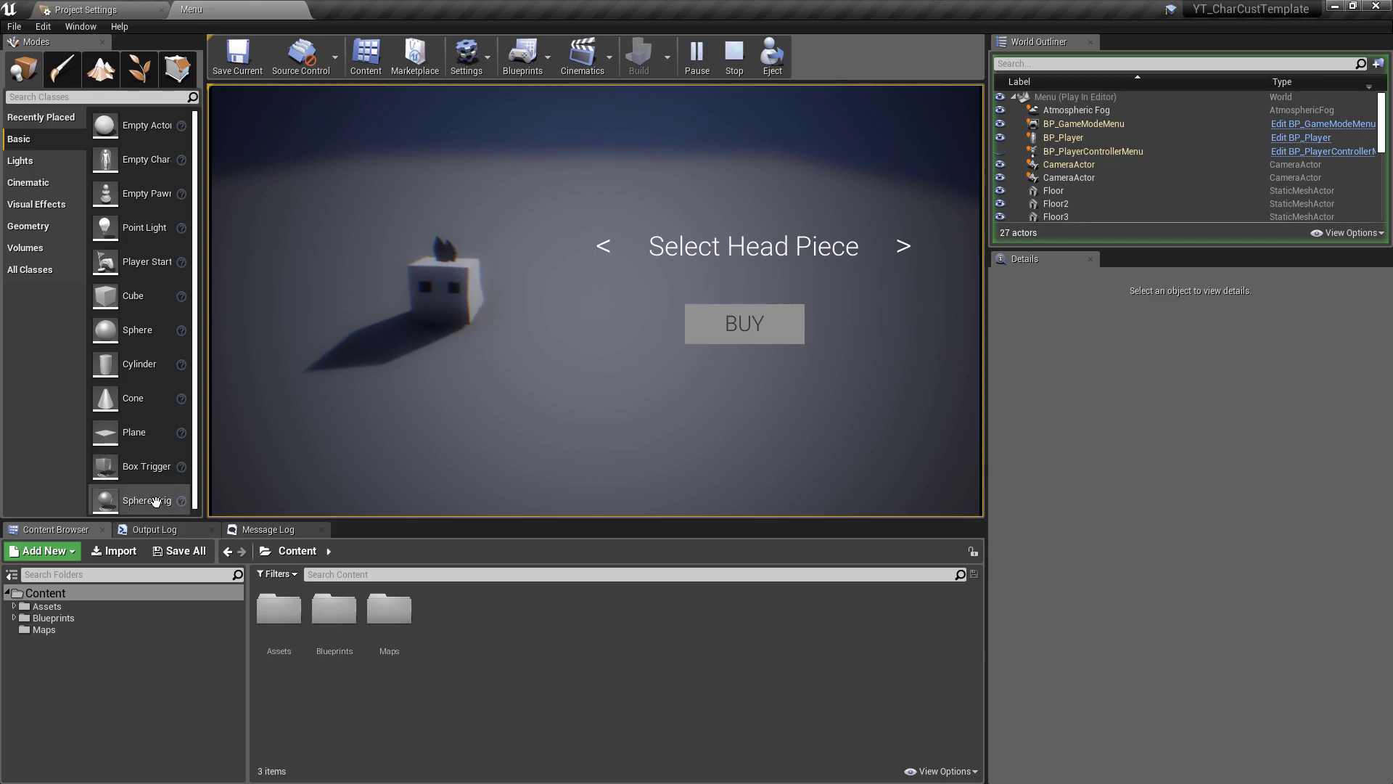
click(62, 632)
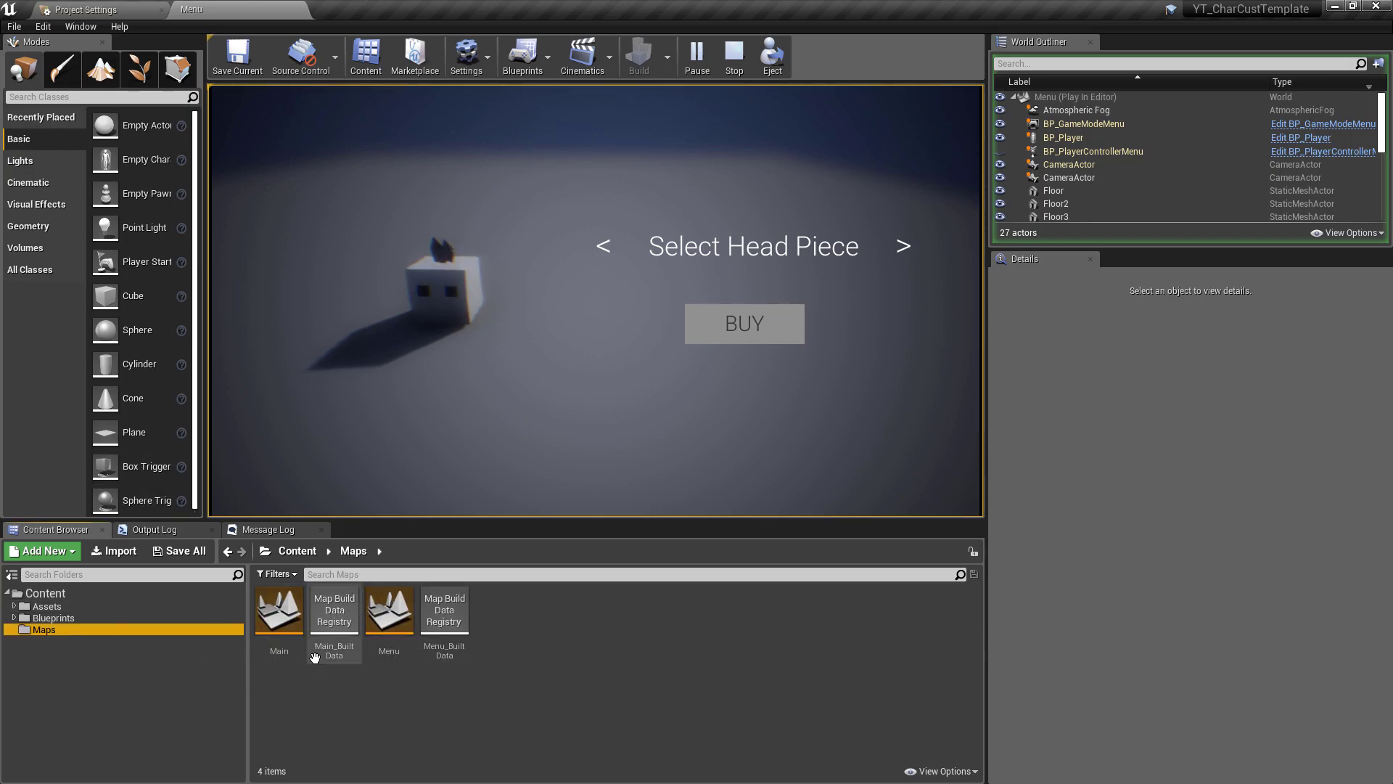
Step: Stop the menu preview, open and play-test the Main map, then show the Blueprints folder
click(734, 54)
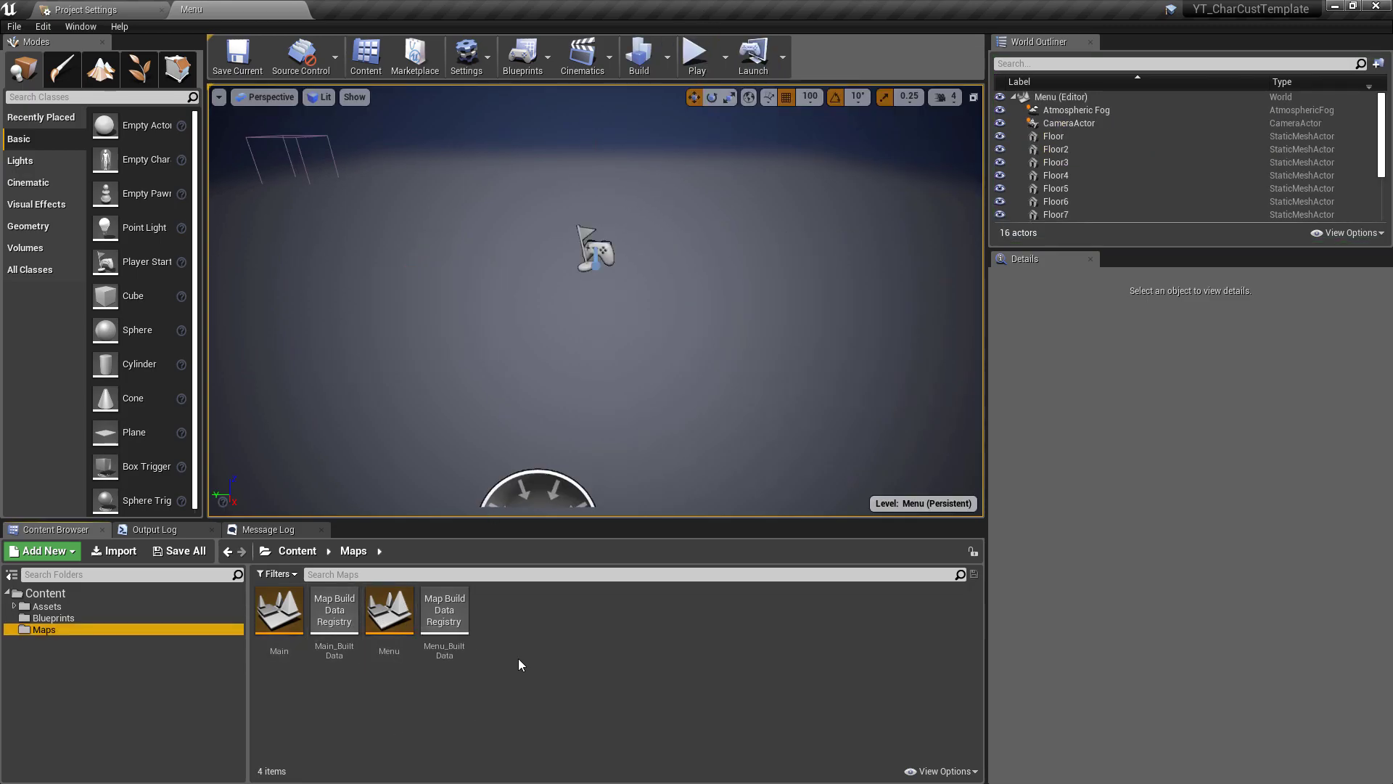
double_click(279, 613)
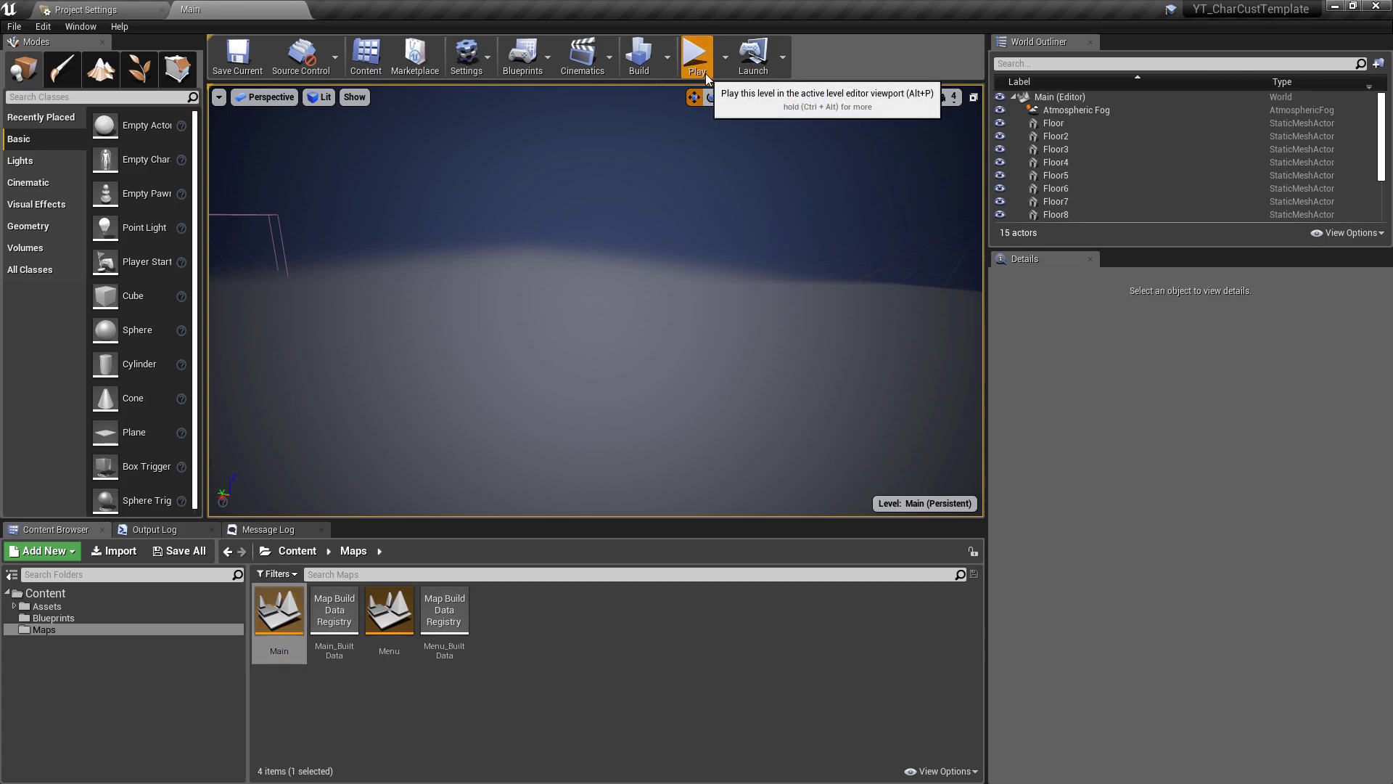
click(694, 54)
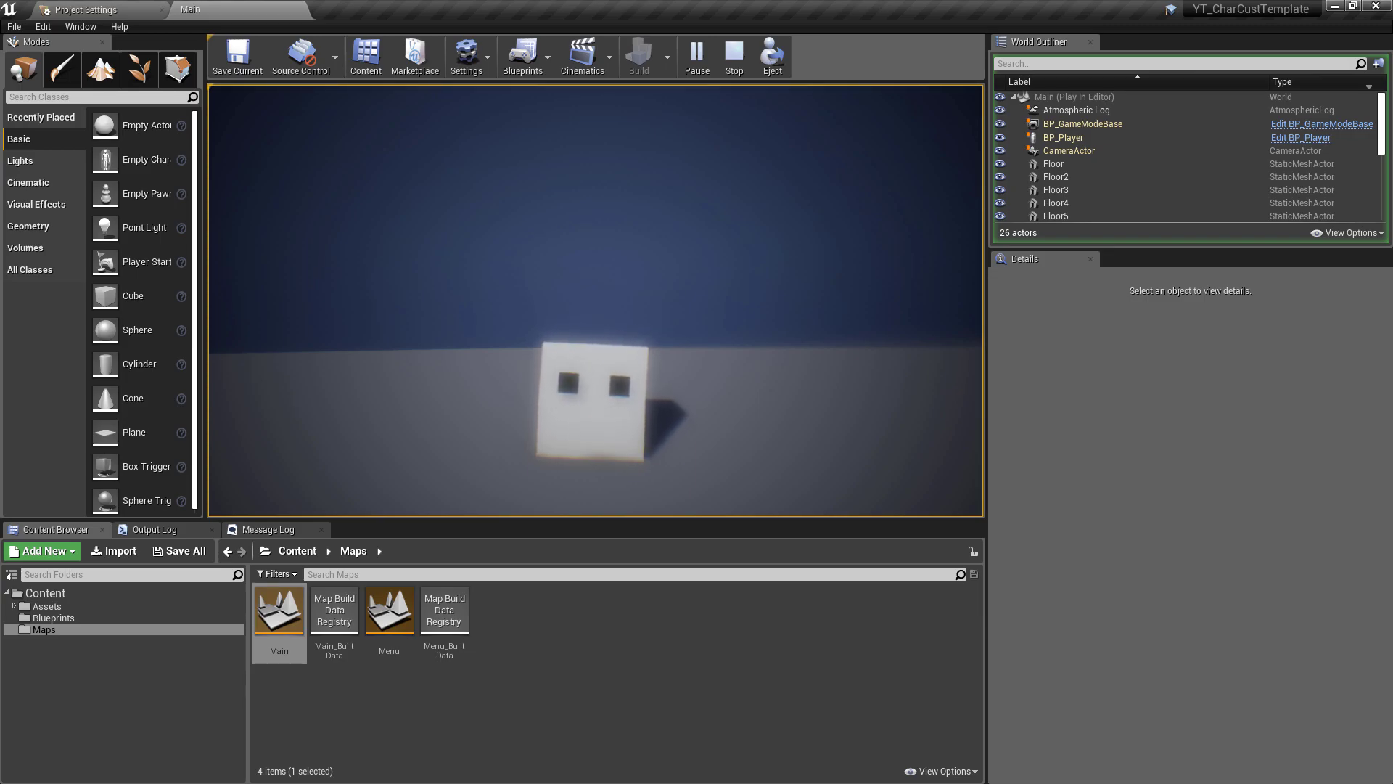
key(Escape)
click(54, 617)
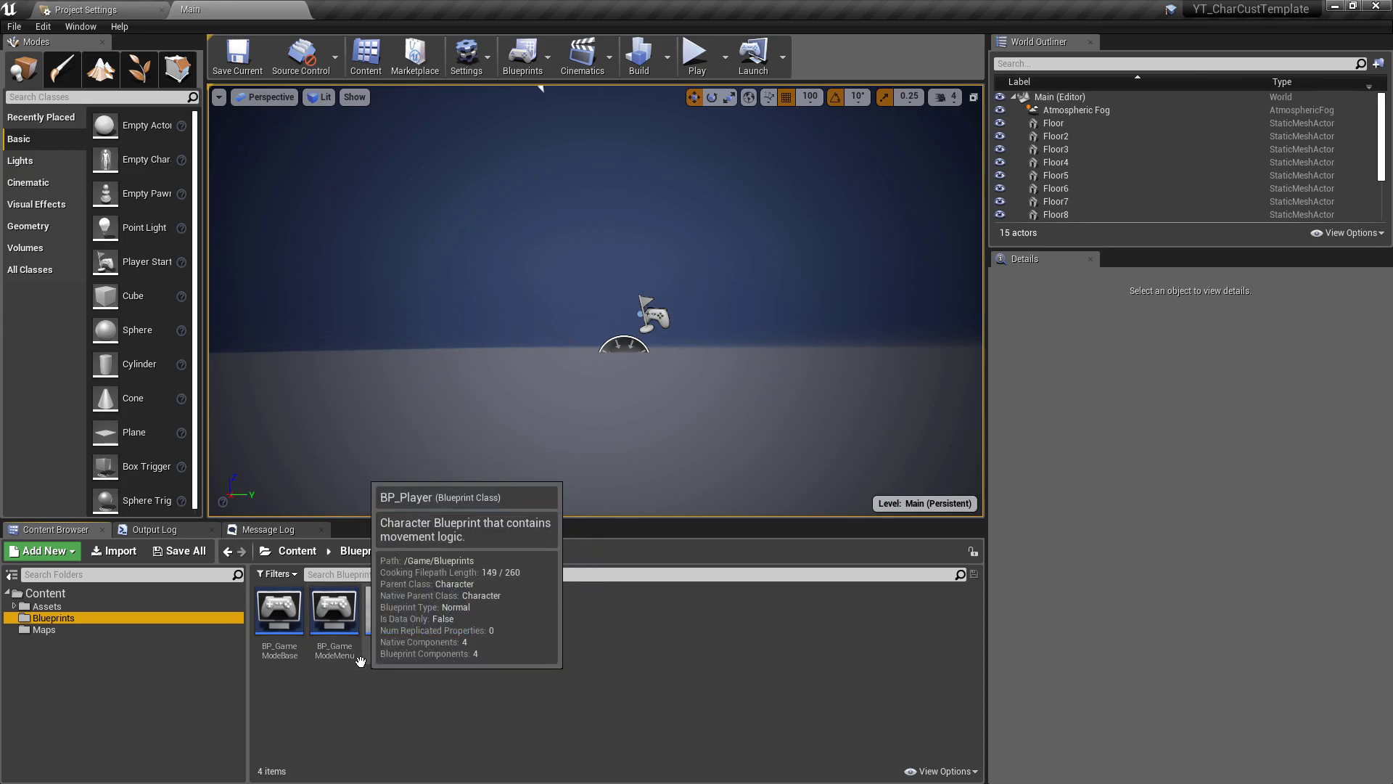
Step: Open BP_PlayerControllerMenu and select its input-mode, cursor and event-graph nodes for inspection
click(456, 616)
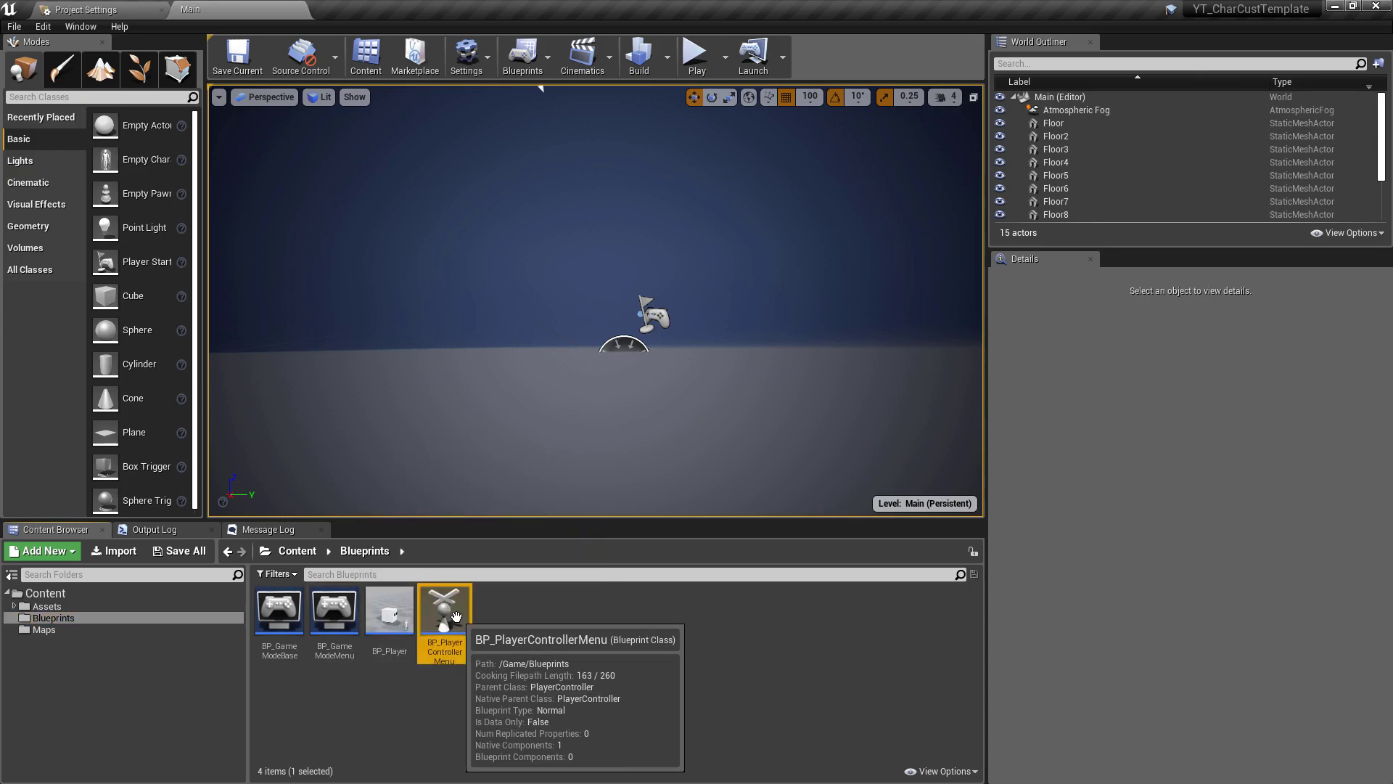
double_click(456, 616)
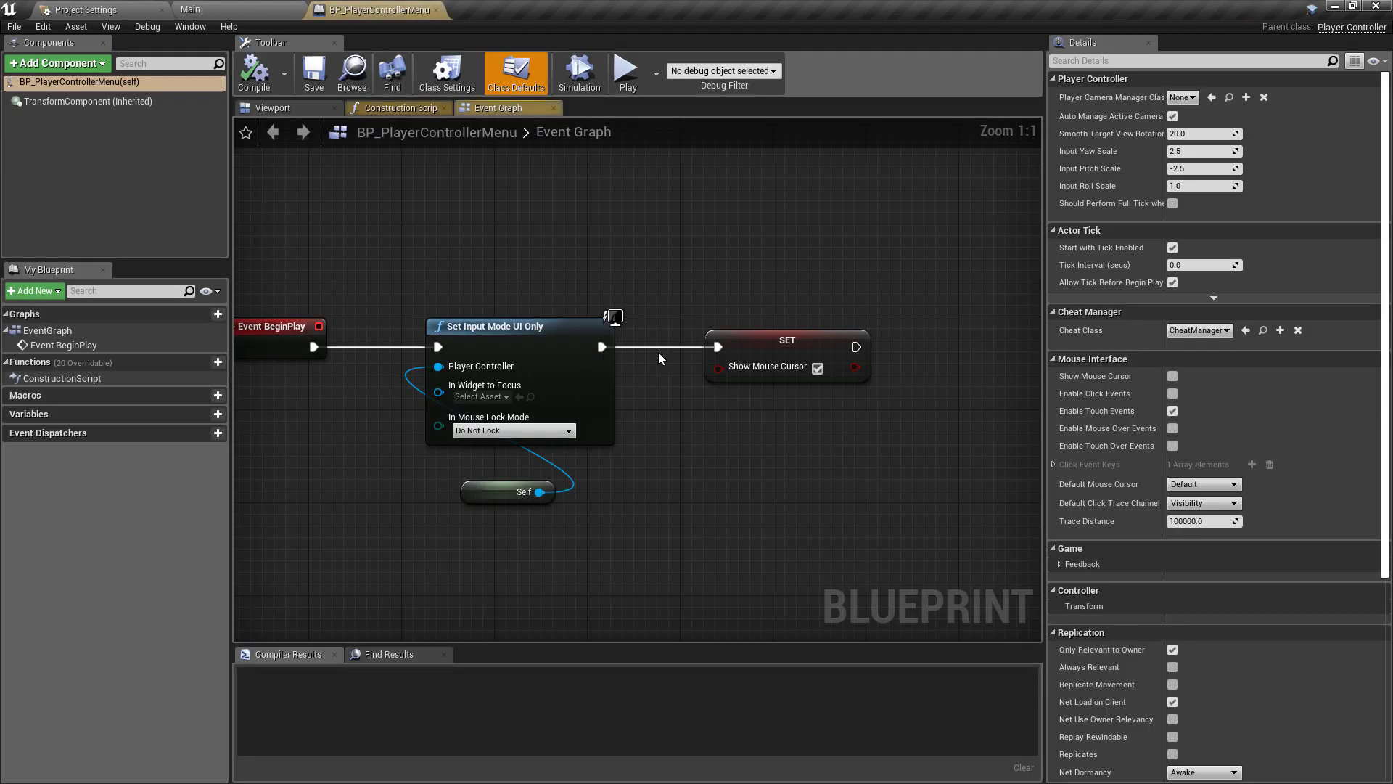
scroll(659, 351, down, 1)
drag(522, 247, 892, 471)
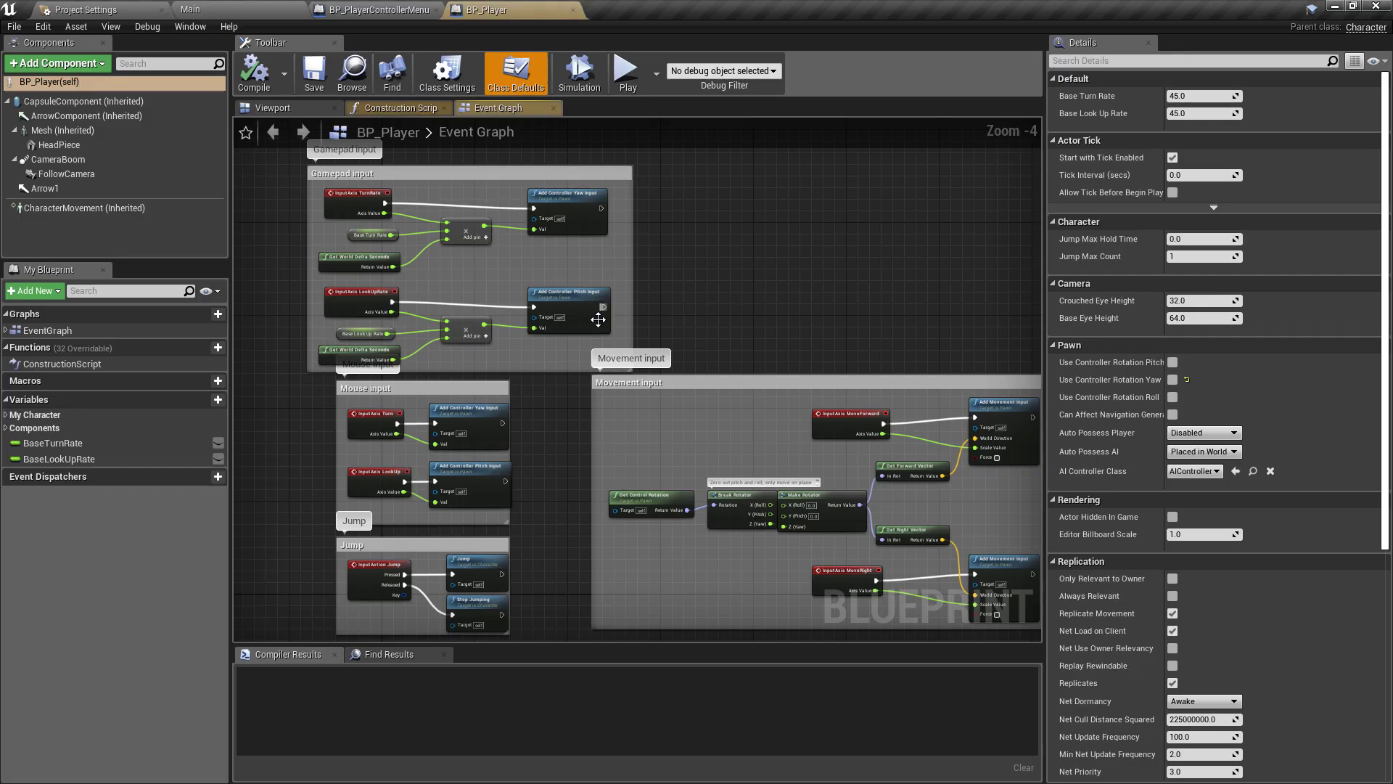
scroll(462, 219, down, 3)
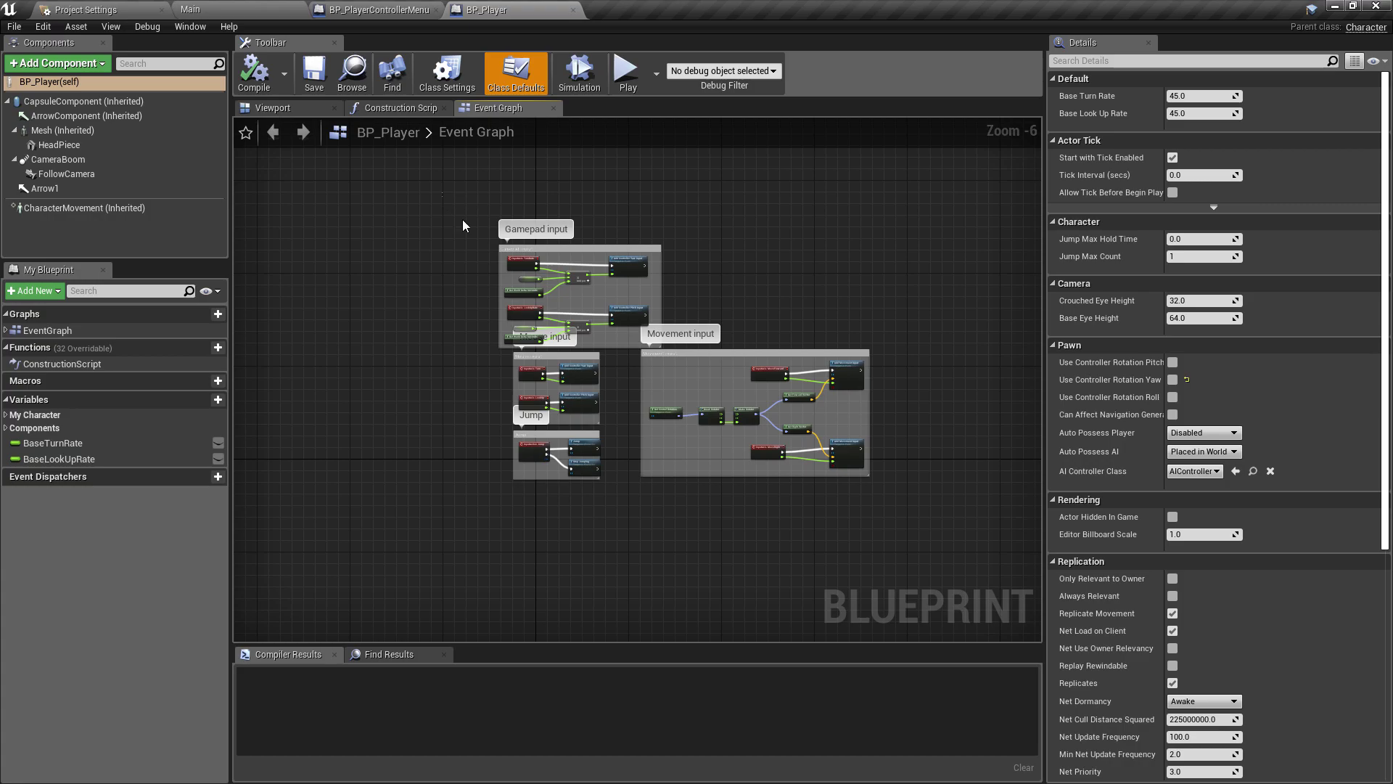
drag(463, 219, 929, 536)
Step: Select BP_Player's Mesh component and browse to its ABP_Player animation blueprint in Meshes
click(190, 10)
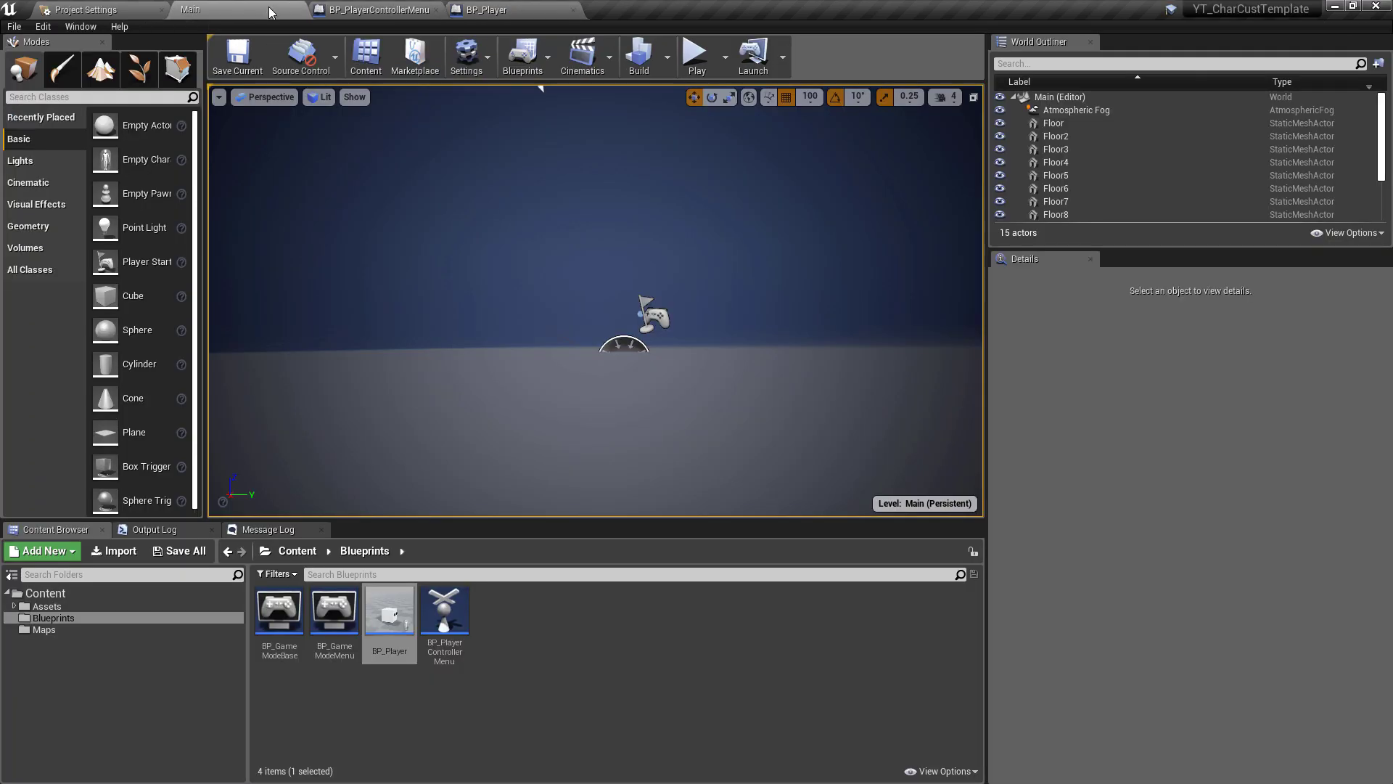
click(435, 9)
click(493, 9)
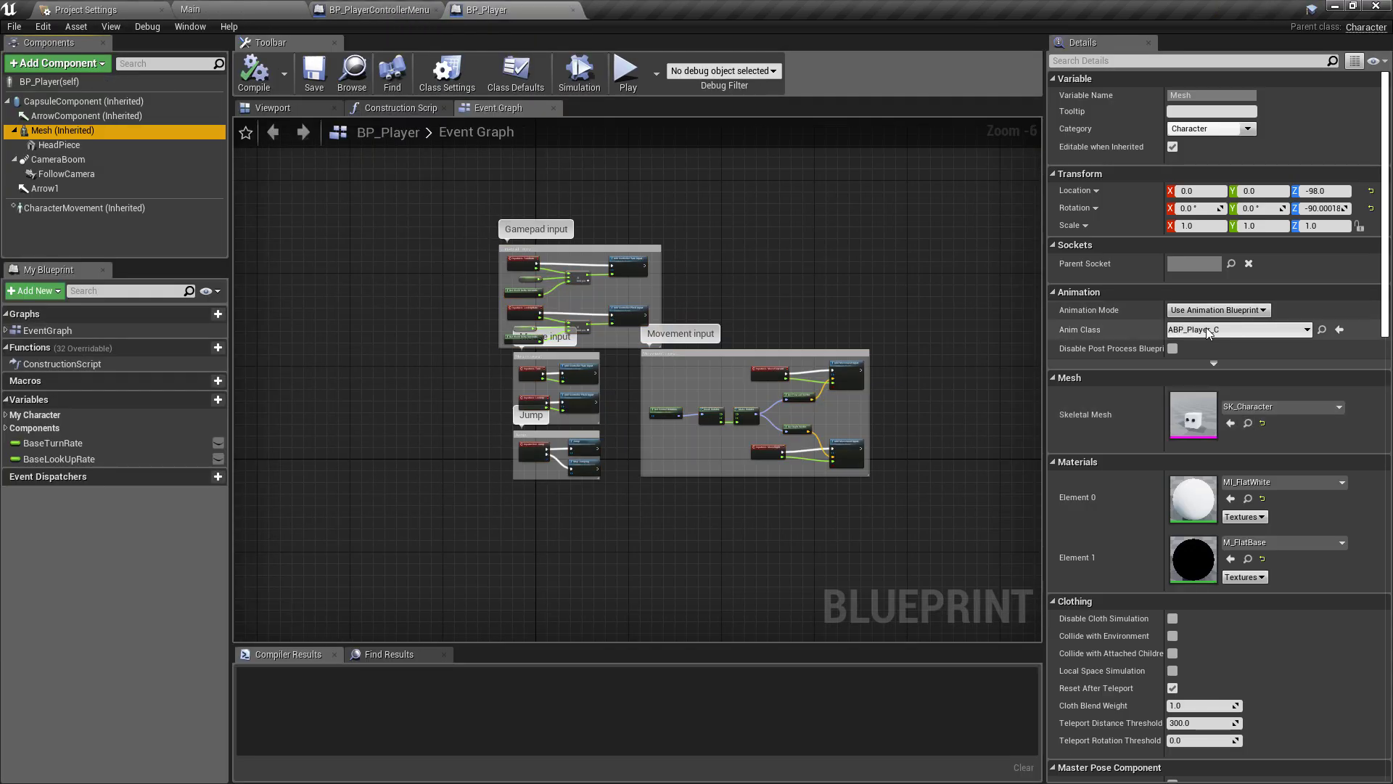
click(1321, 330)
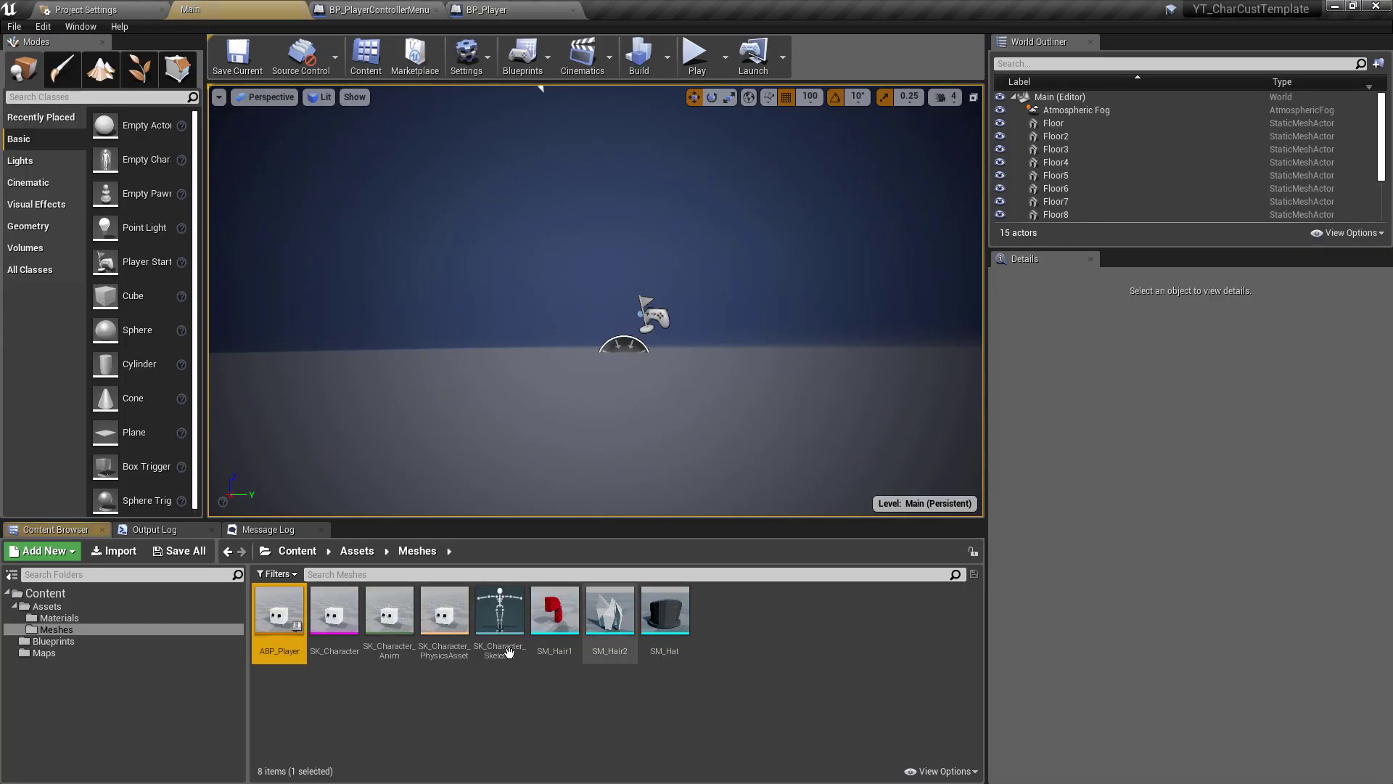
Step: Open ABP_Player and inspect the Idle and AnimationStateGraph_0 states in its Movement state machine
double_click(286, 618)
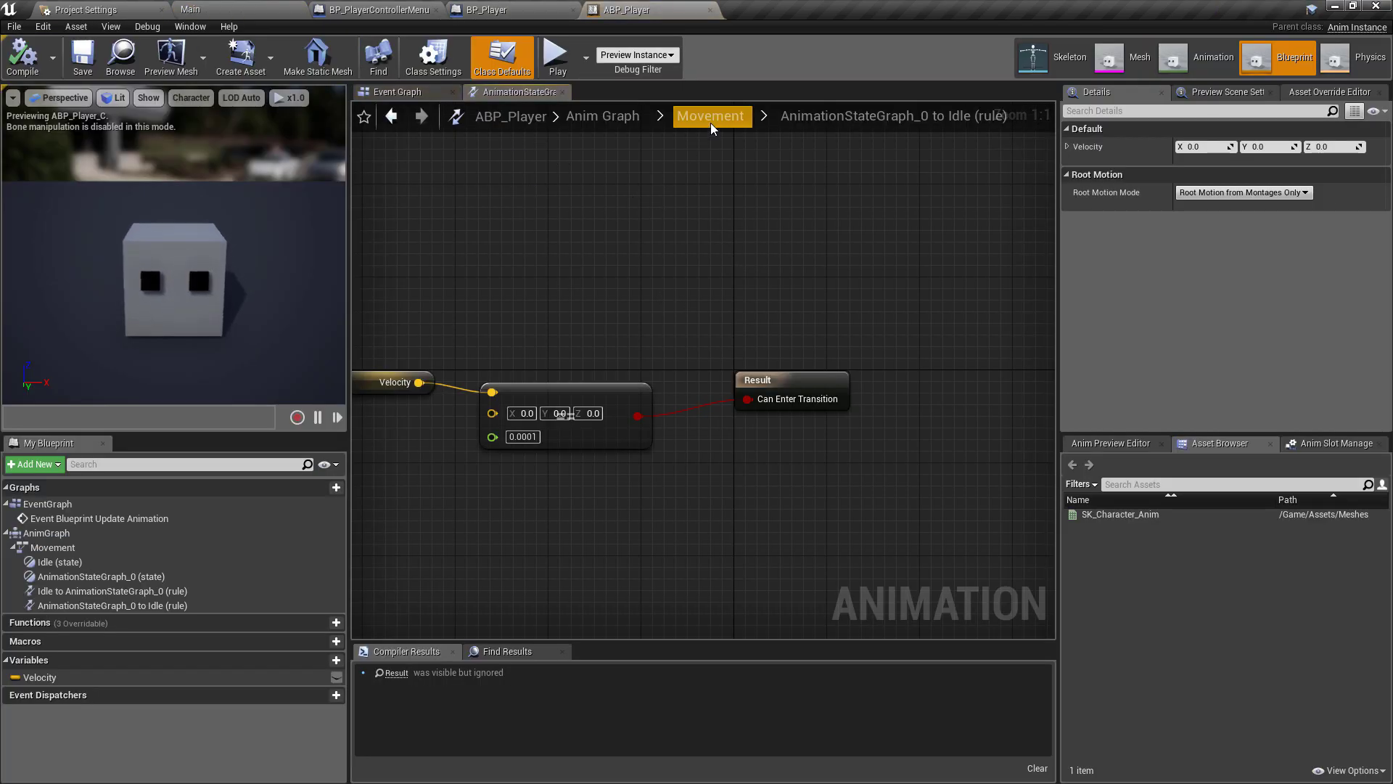
click(710, 118)
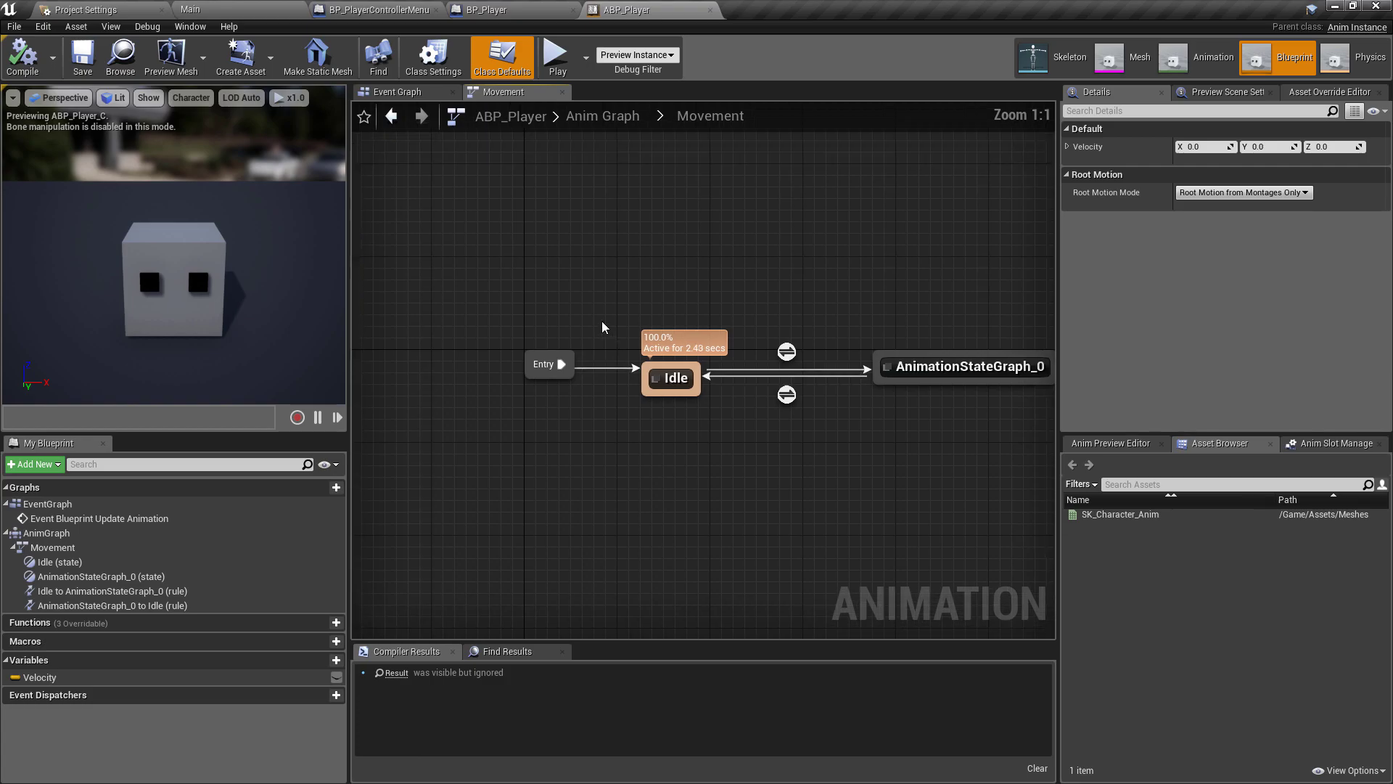
drag(621, 332, 680, 427)
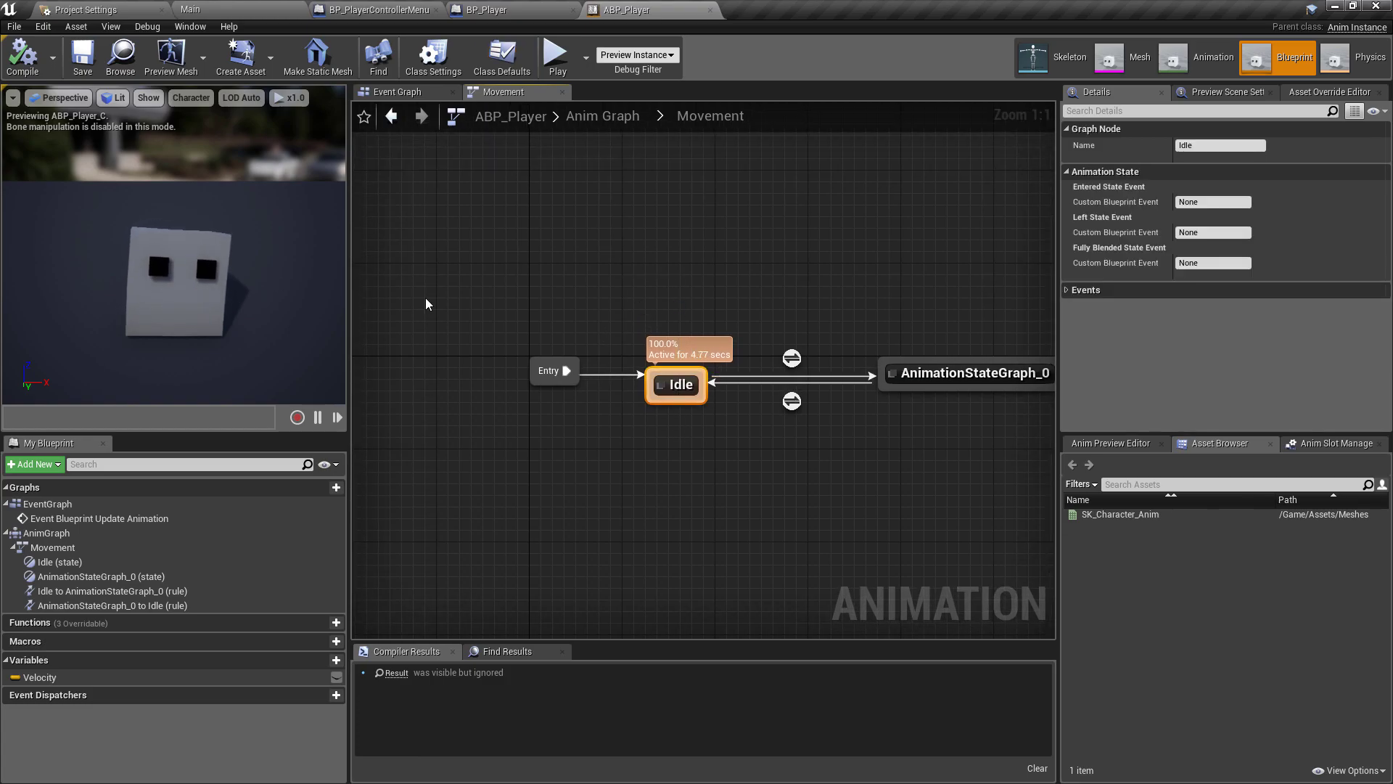
right_drag(801, 276, 675, 278)
click(933, 374)
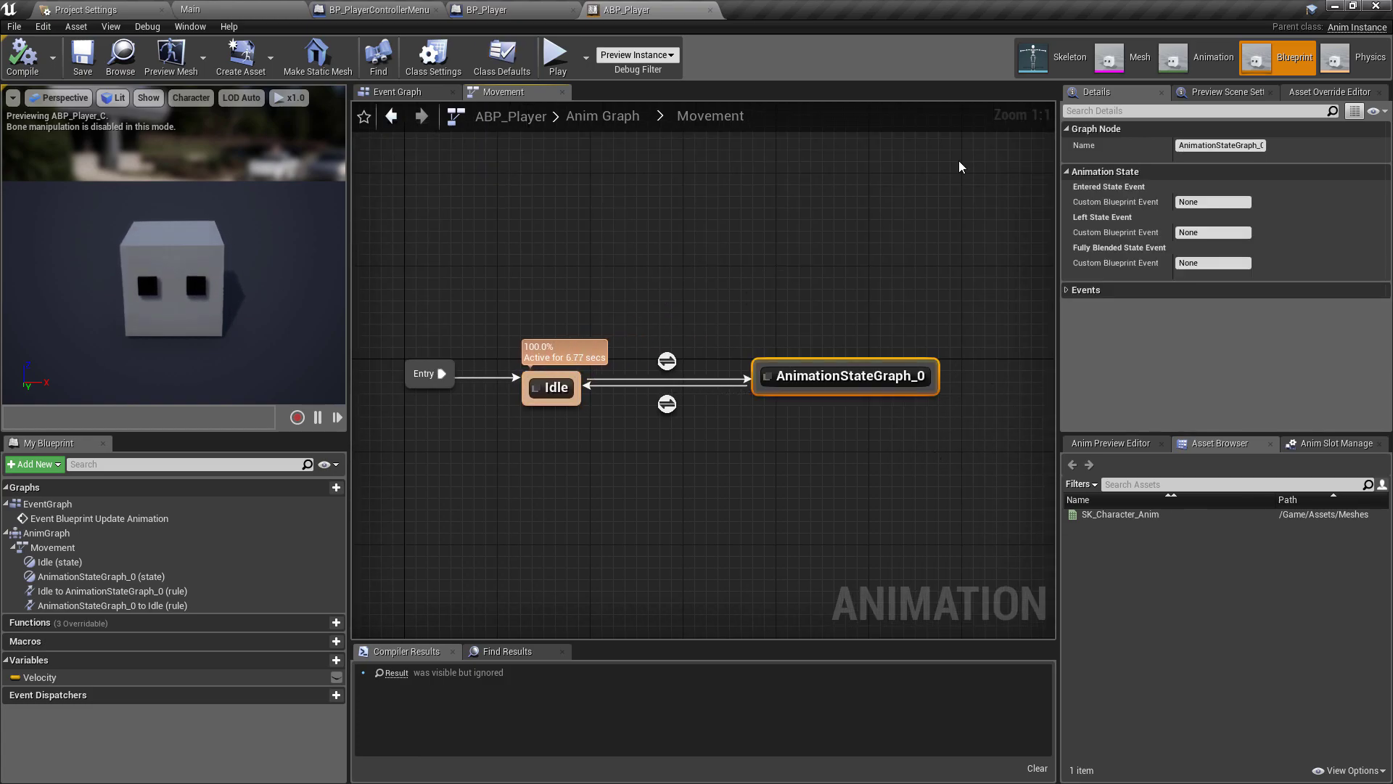
click(486, 10)
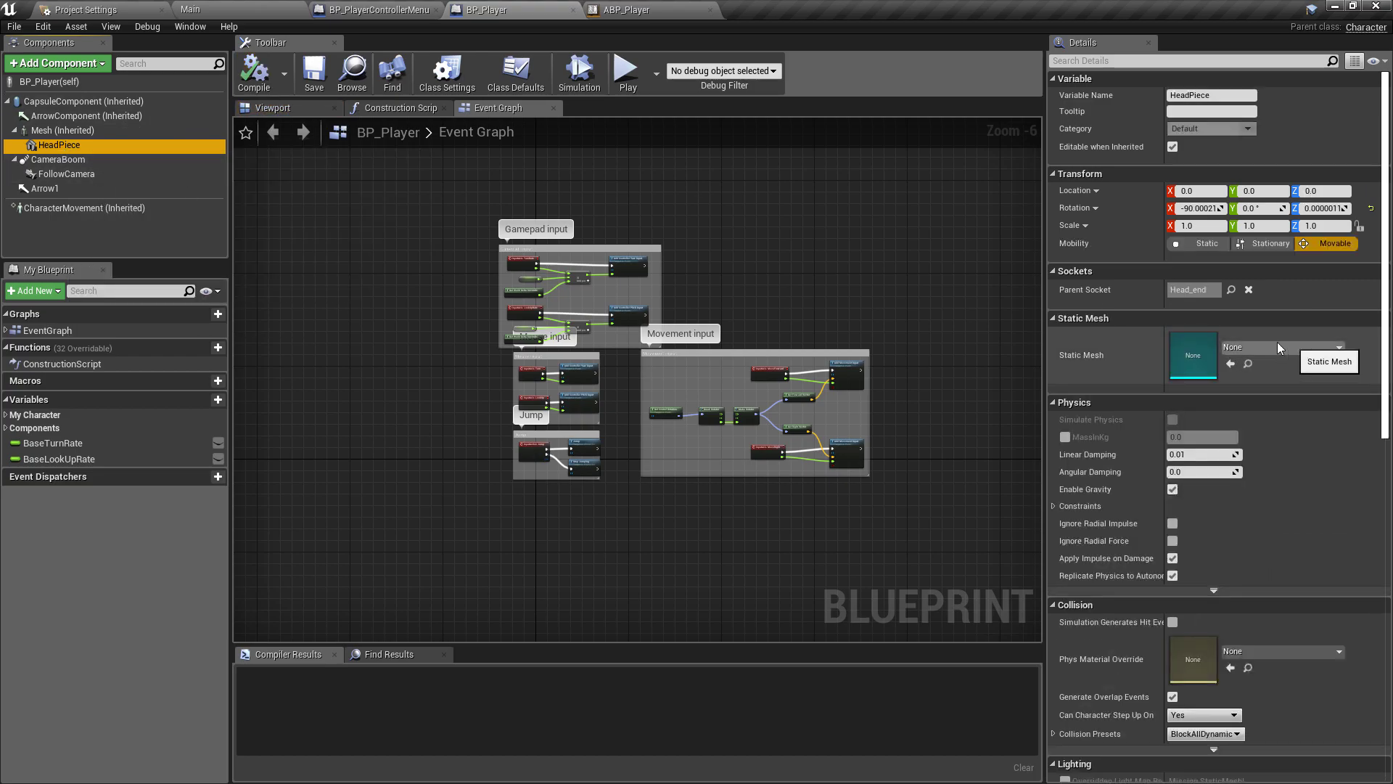
Step: Review the head piece's Parent Socket options and the SK_Character mesh asset
click(1233, 289)
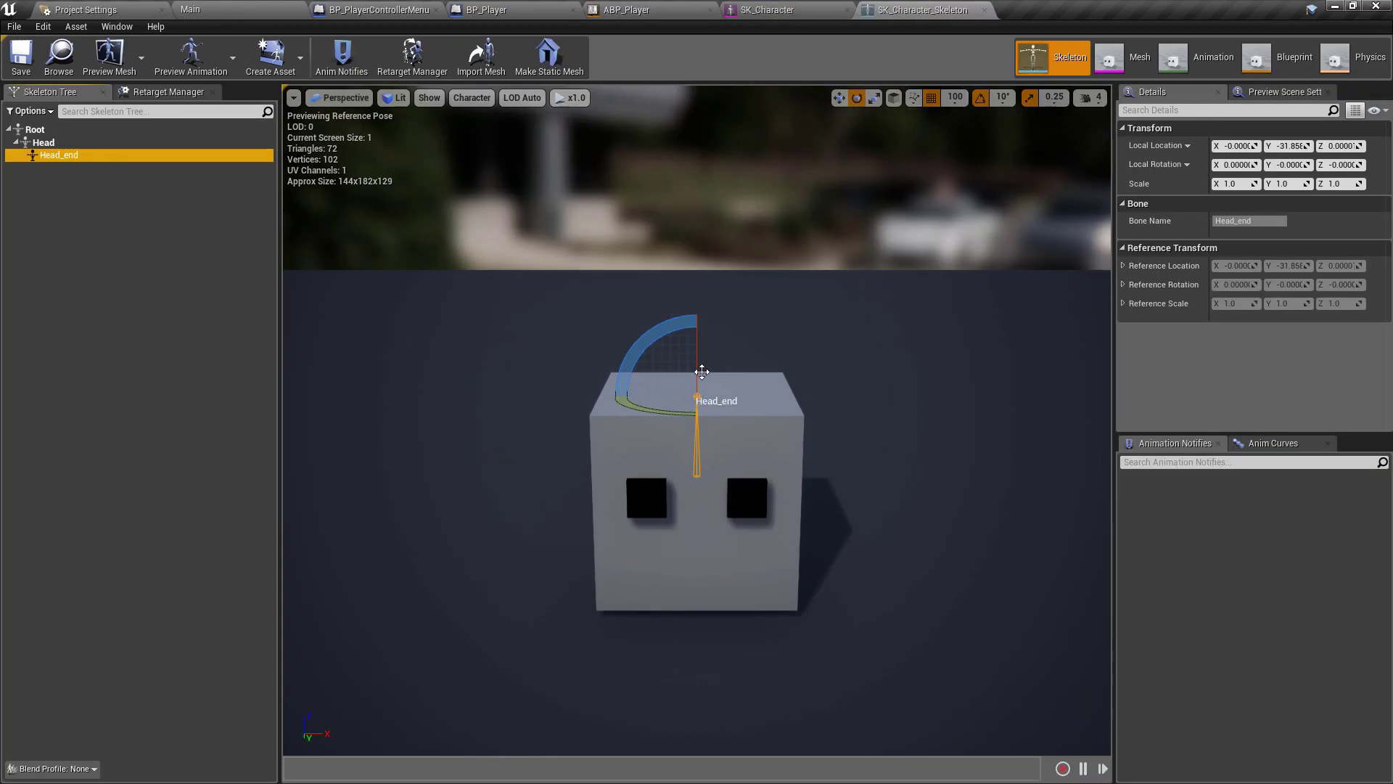
click(769, 10)
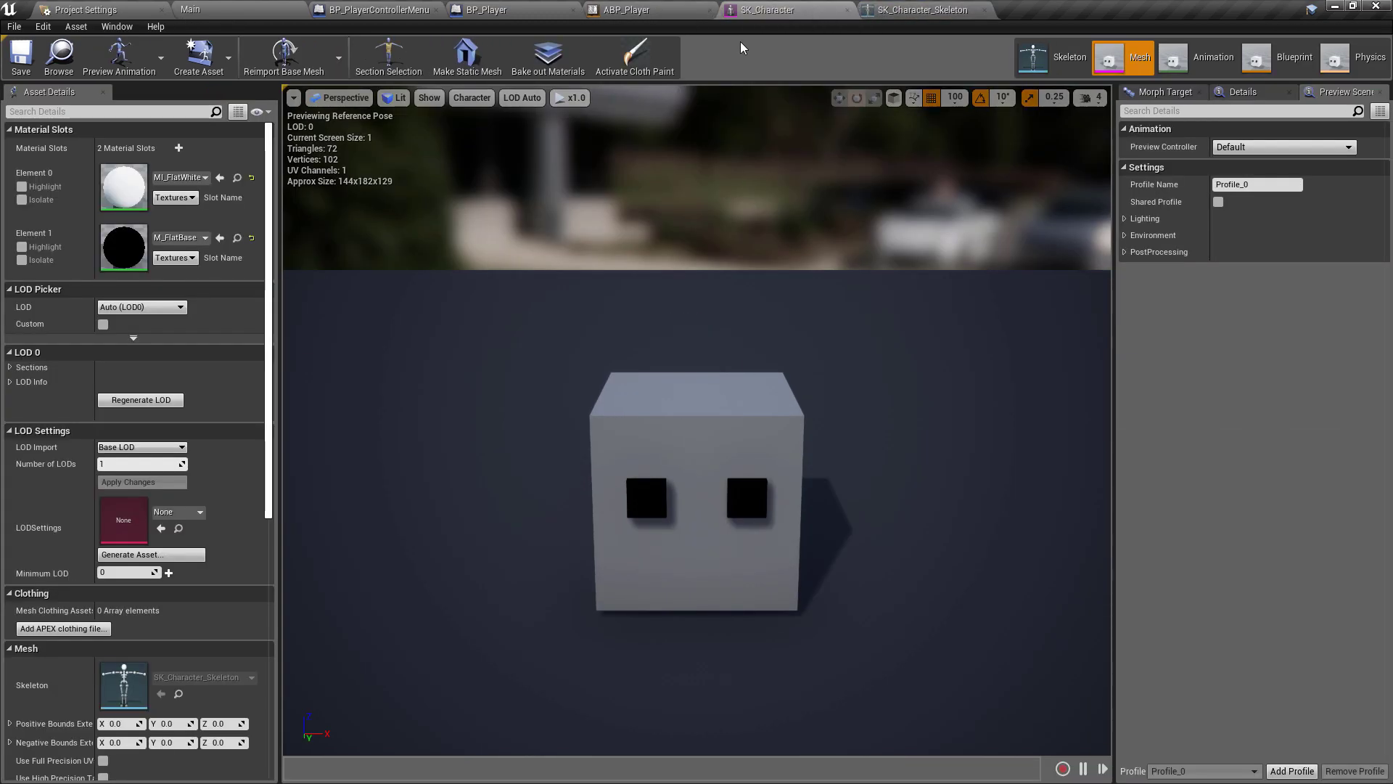
click(524, 7)
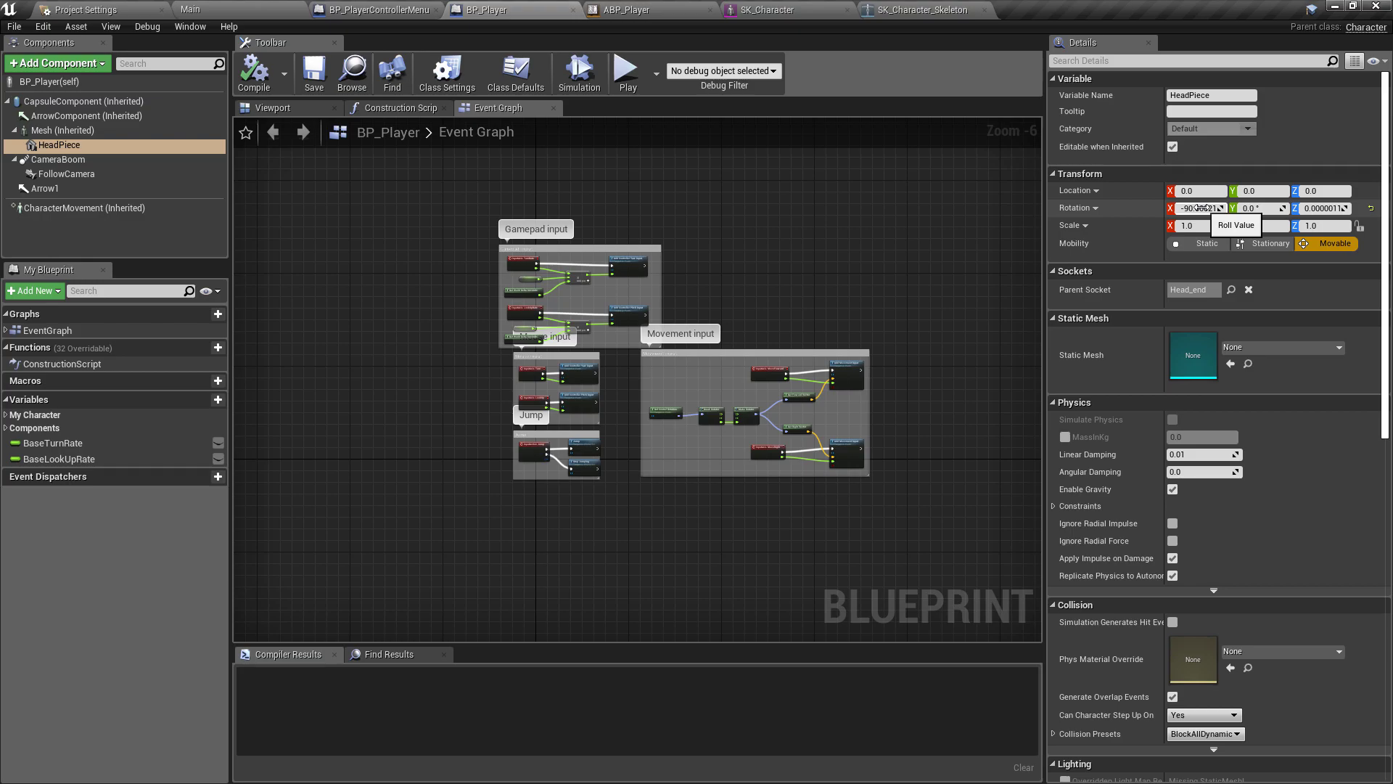
Step: In the BP_Player viewport, set the head piece mesh to SM_Hair1, then to SM_Hair2
click(304, 107)
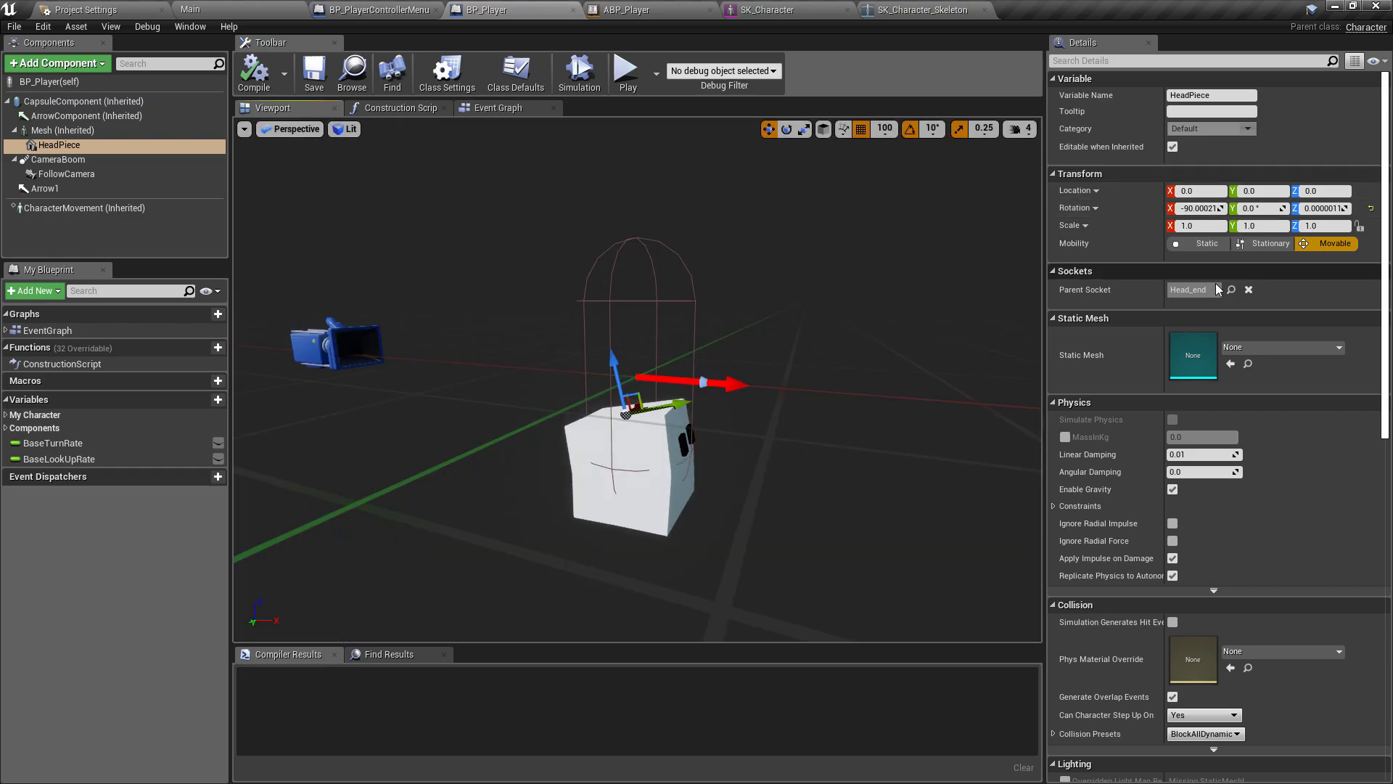
click(1255, 347)
click(1250, 455)
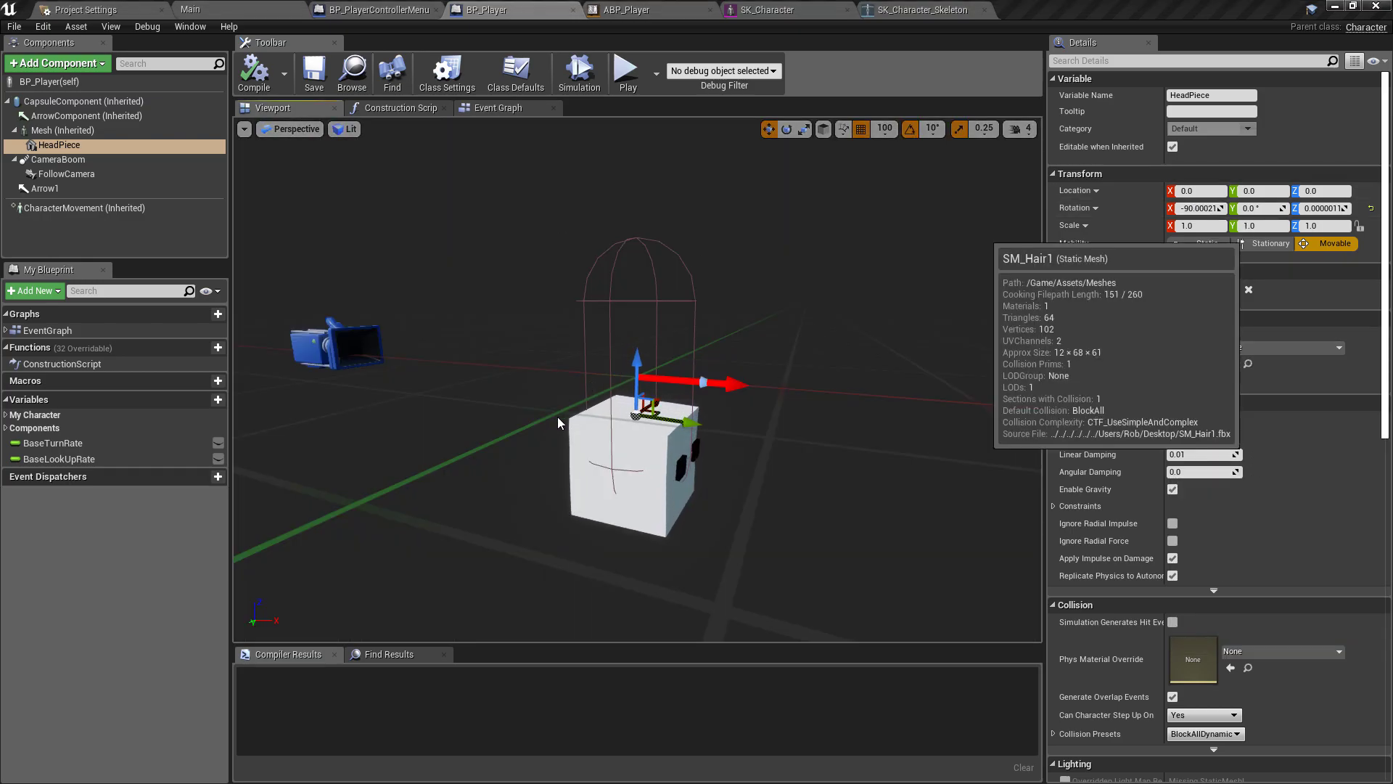
drag(557, 416, 624, 412)
click(1263, 348)
click(1215, 497)
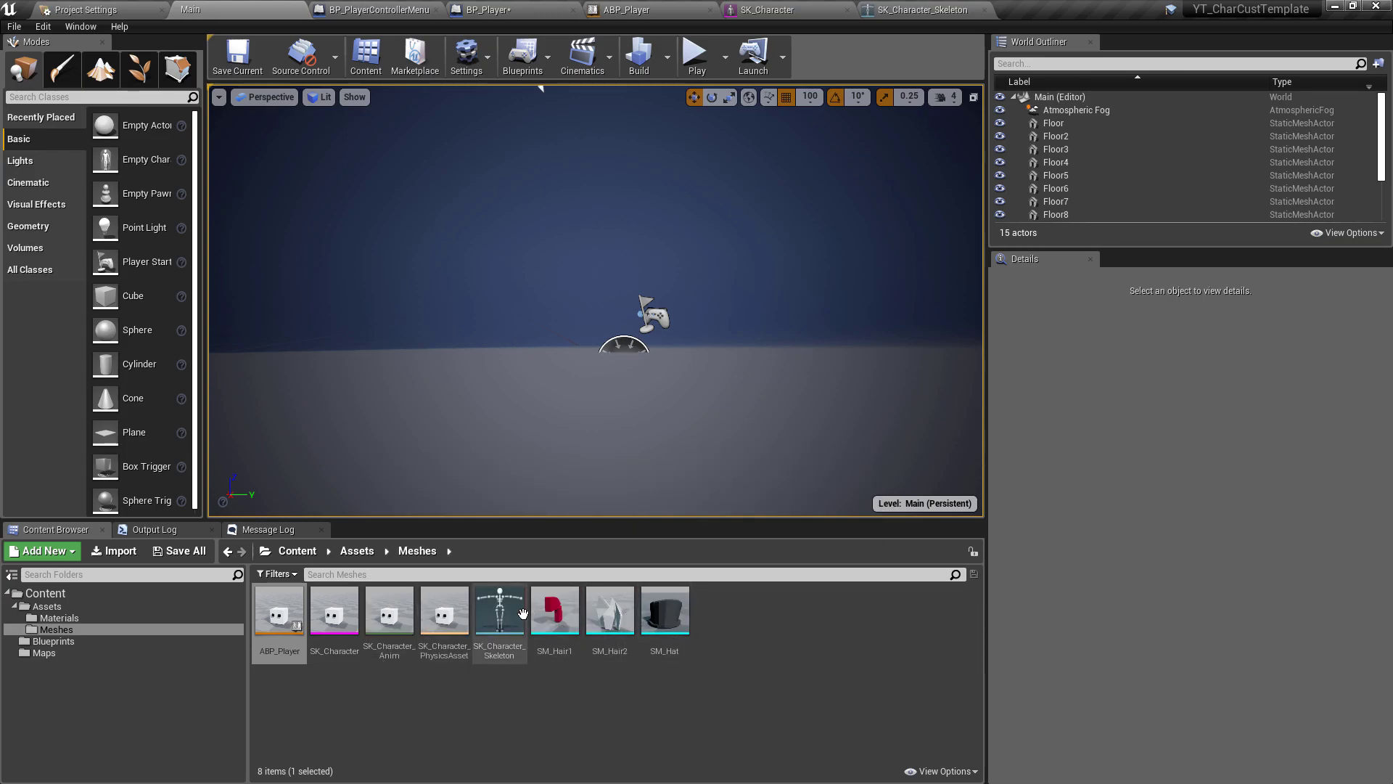
Step: Browse the Materials, Assets and Meshes folders and look over the hair meshes
click(65, 617)
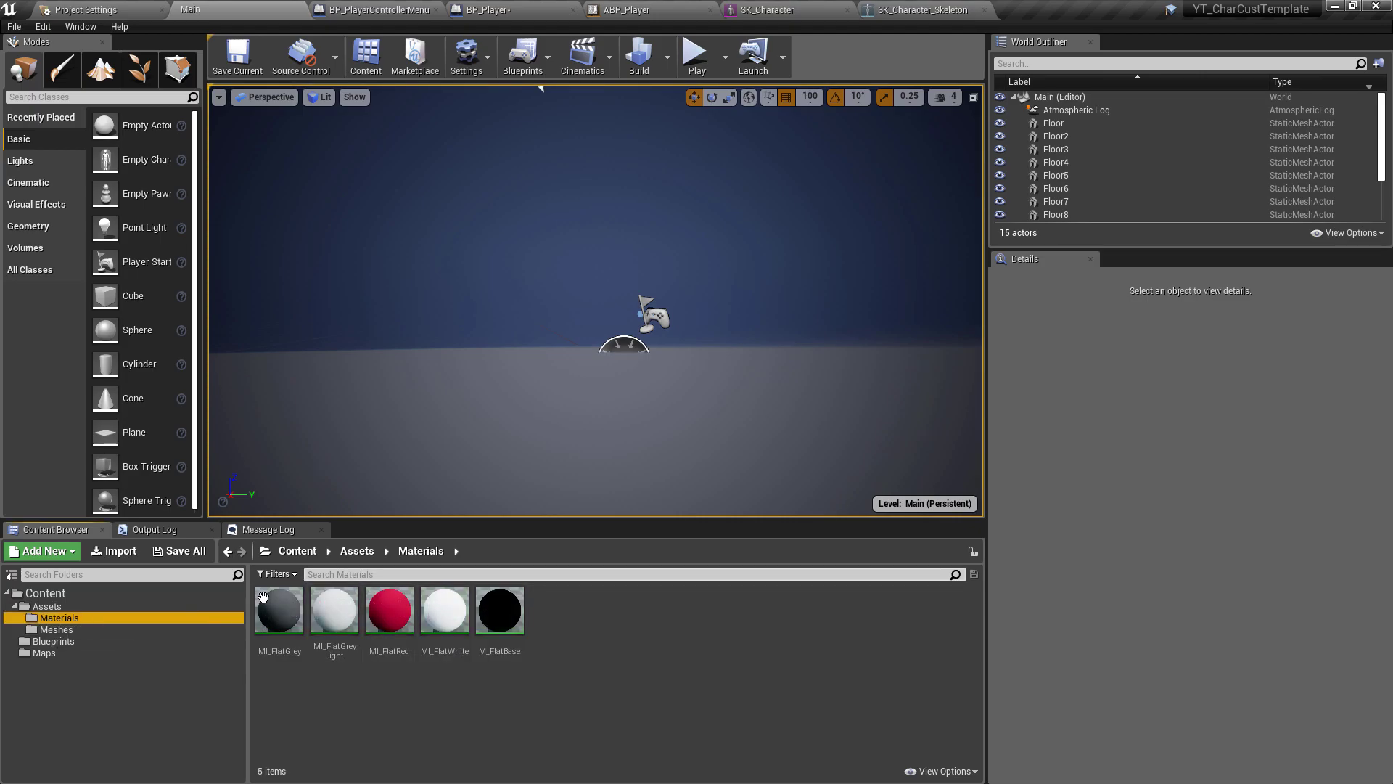
click(63, 610)
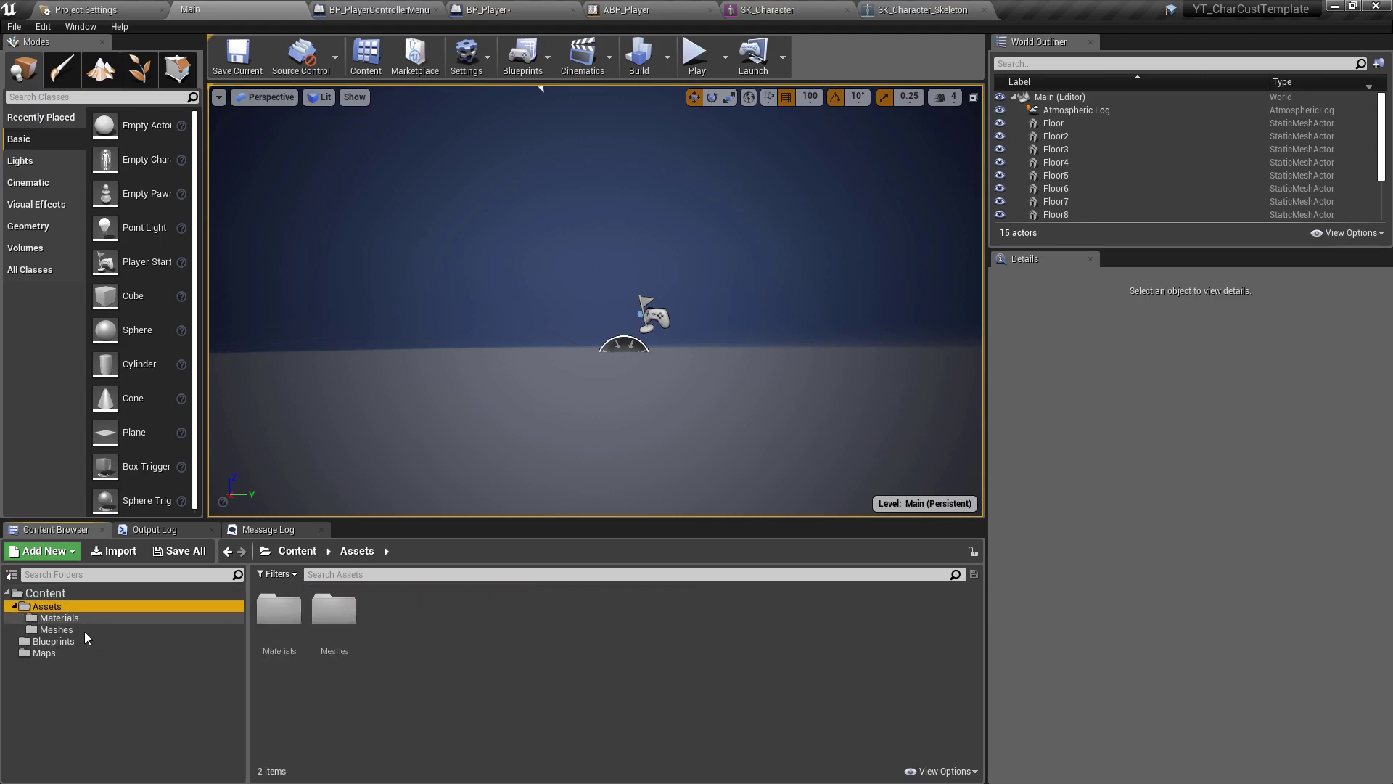
click(85, 631)
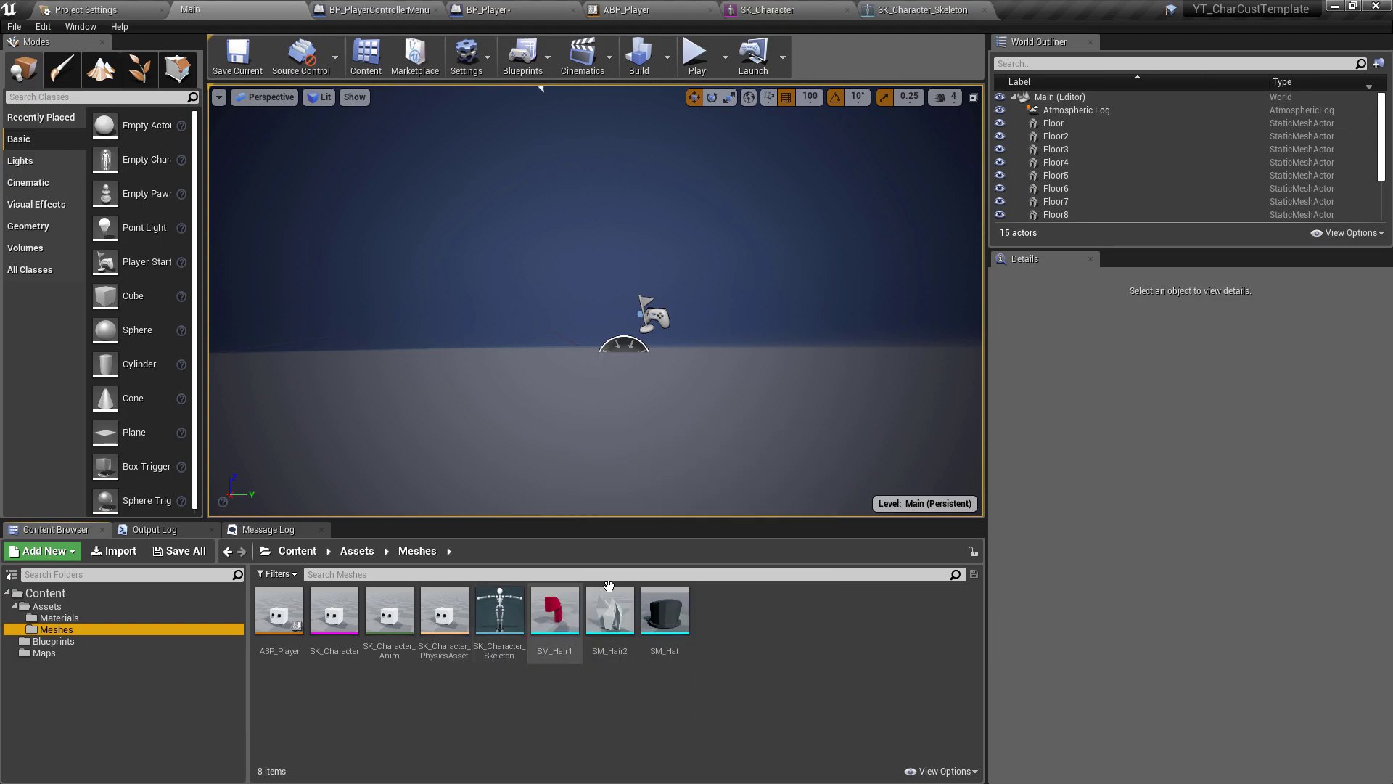
mouse_move(673, 617)
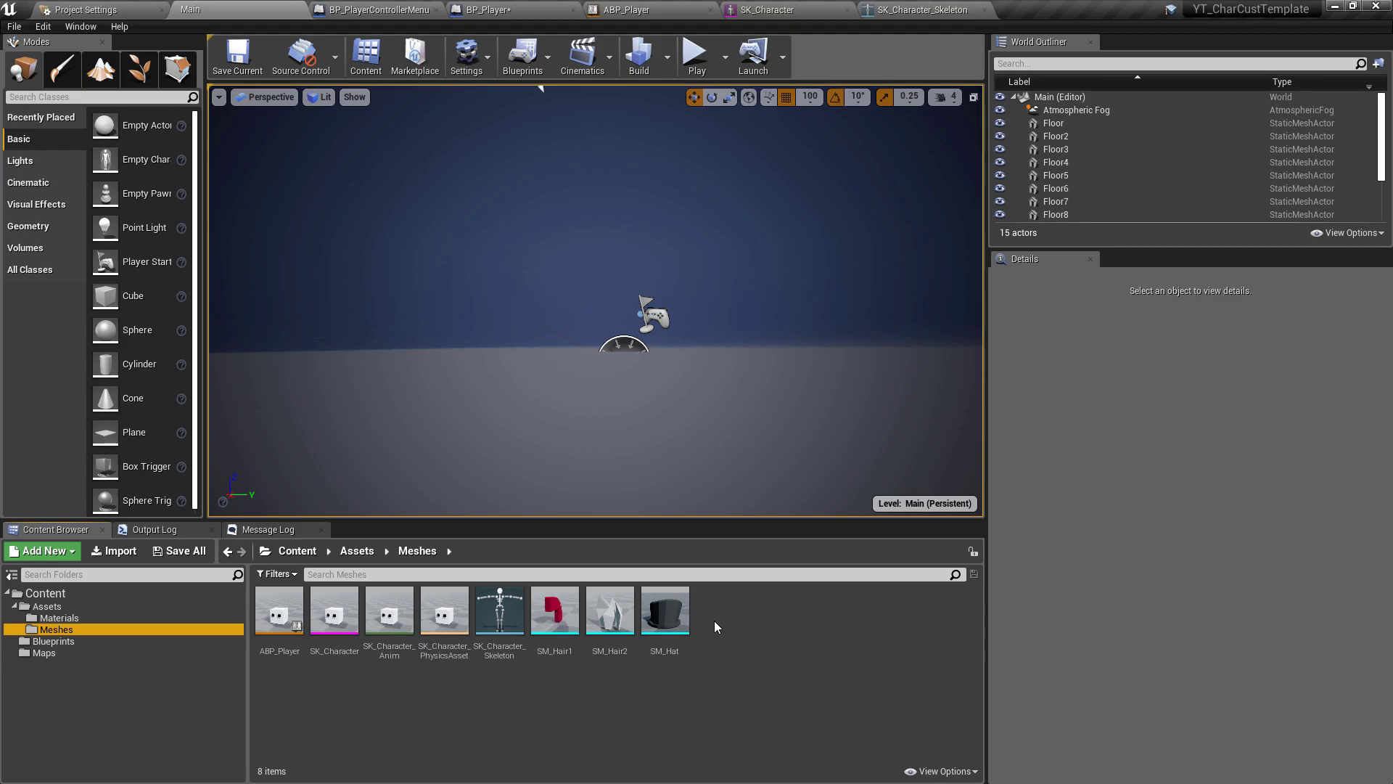
mouse_move(550, 635)
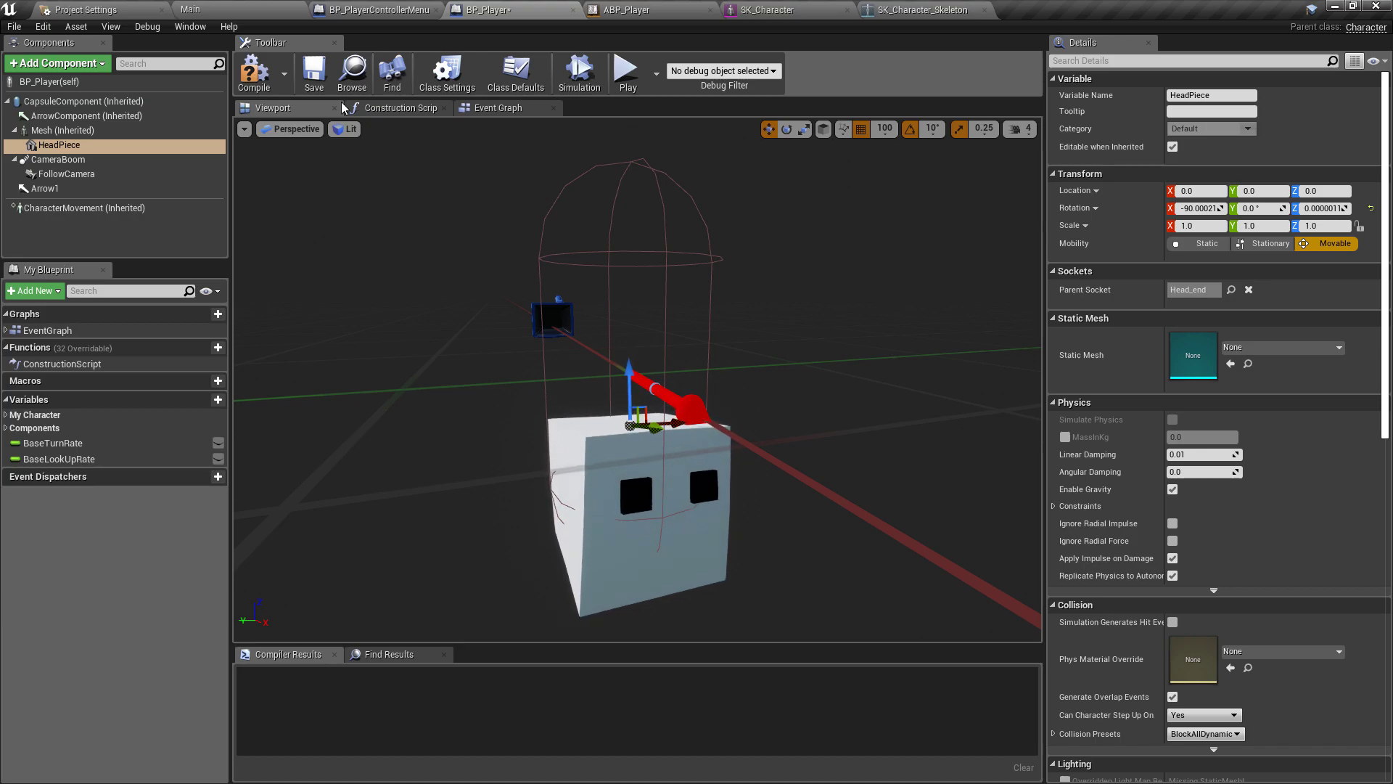
Step: Pass through the BP_PlayerControllerMenu tab back to the Main level editor
click(379, 9)
click(191, 9)
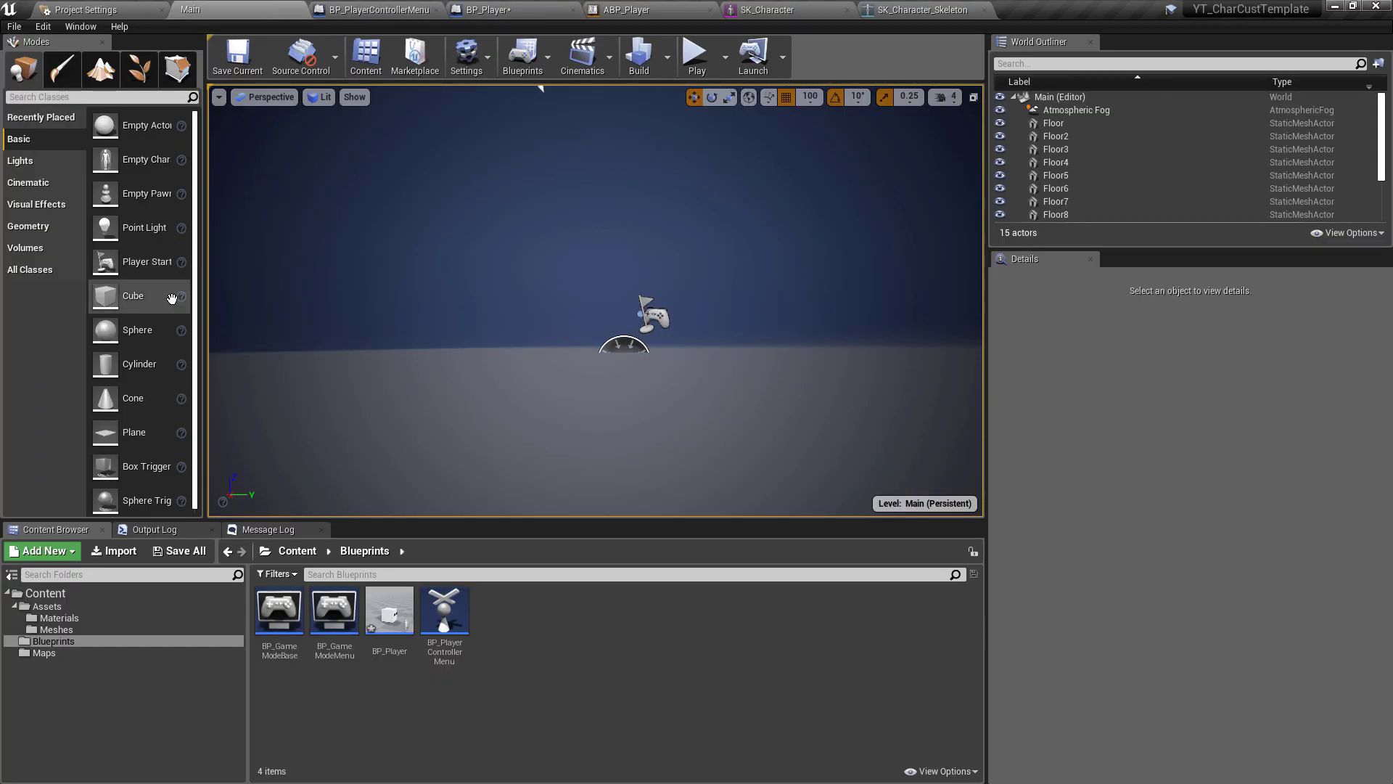